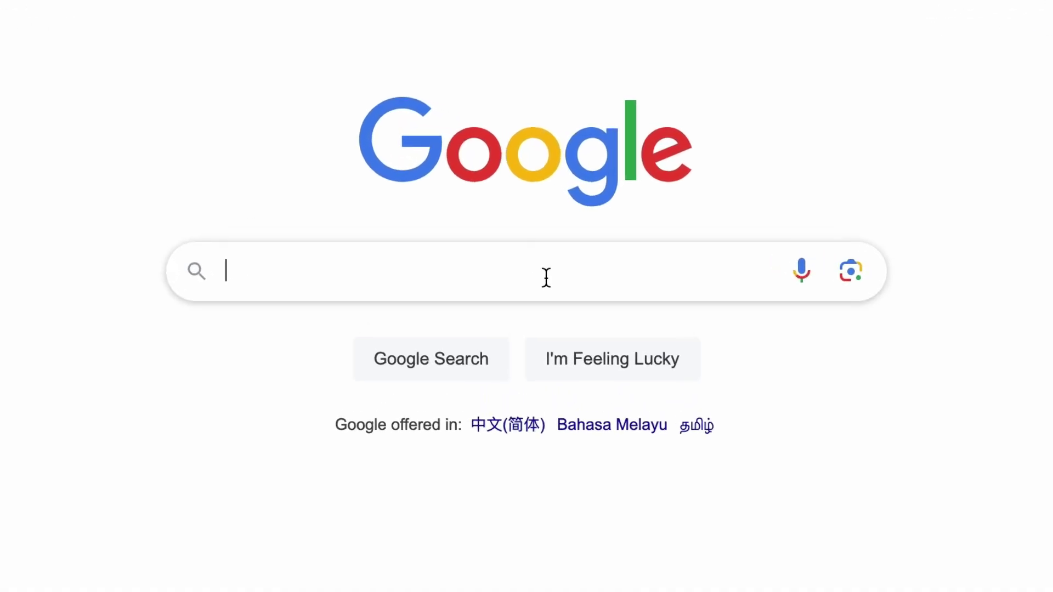
Step: Search Google for site:shopify.com intitle:"how to setup an online store"
{"action": "type", "text": "site:"}
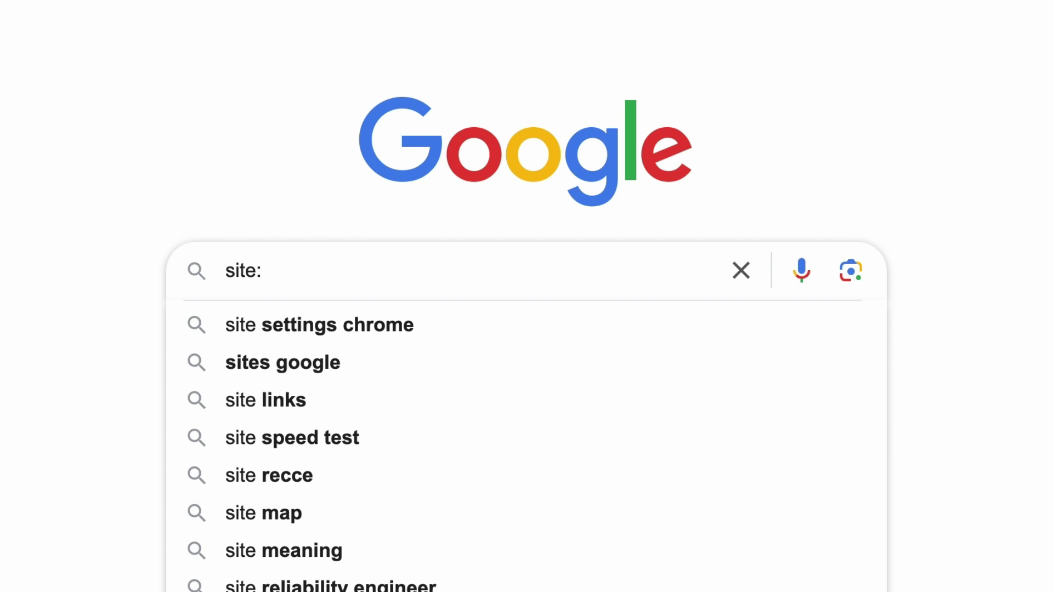
{"action": "type", "text": "shopify"}
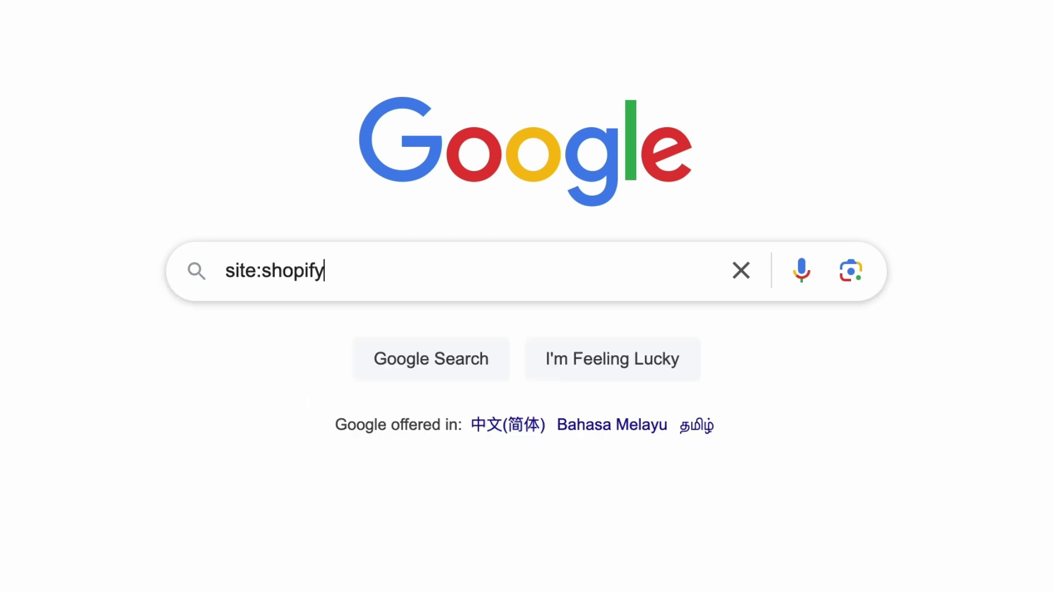
{"action": "type", "text": ".com intitle"}
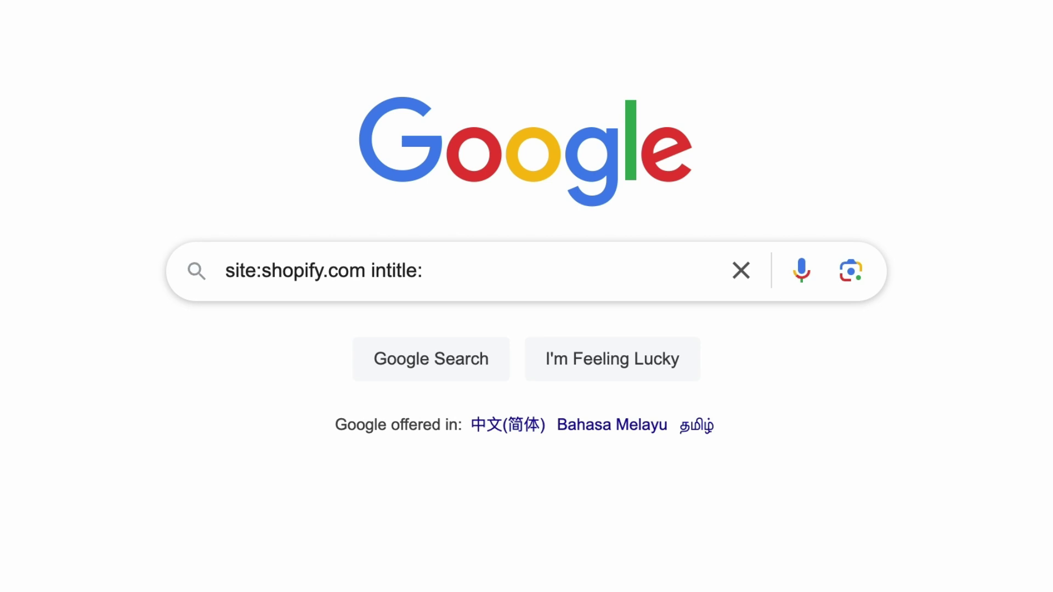
{"action": "type", "text": ":\"how to setup an"}
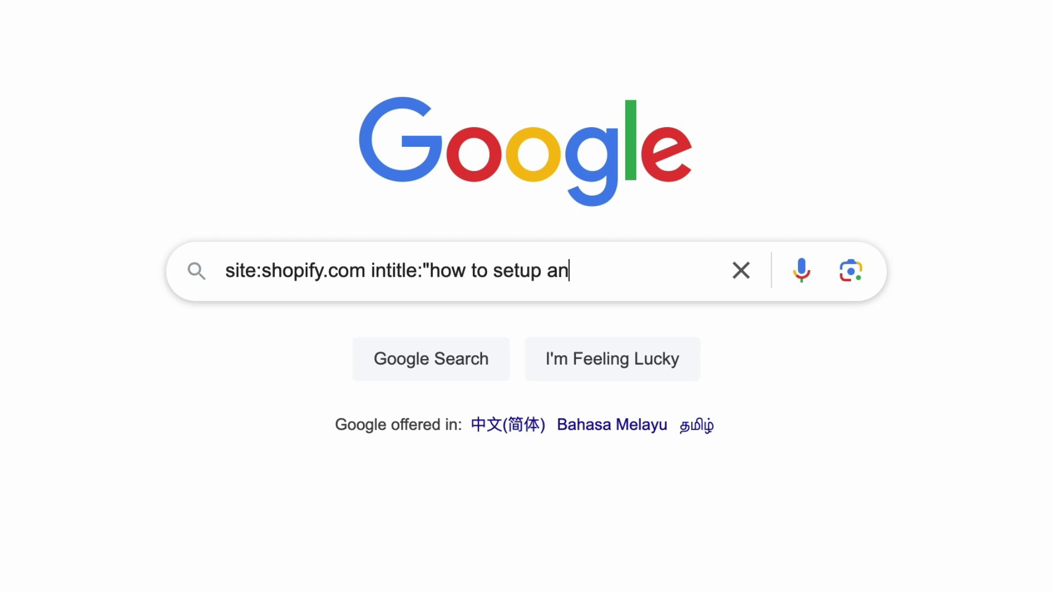
{"action": "type", "text": " online store\""}
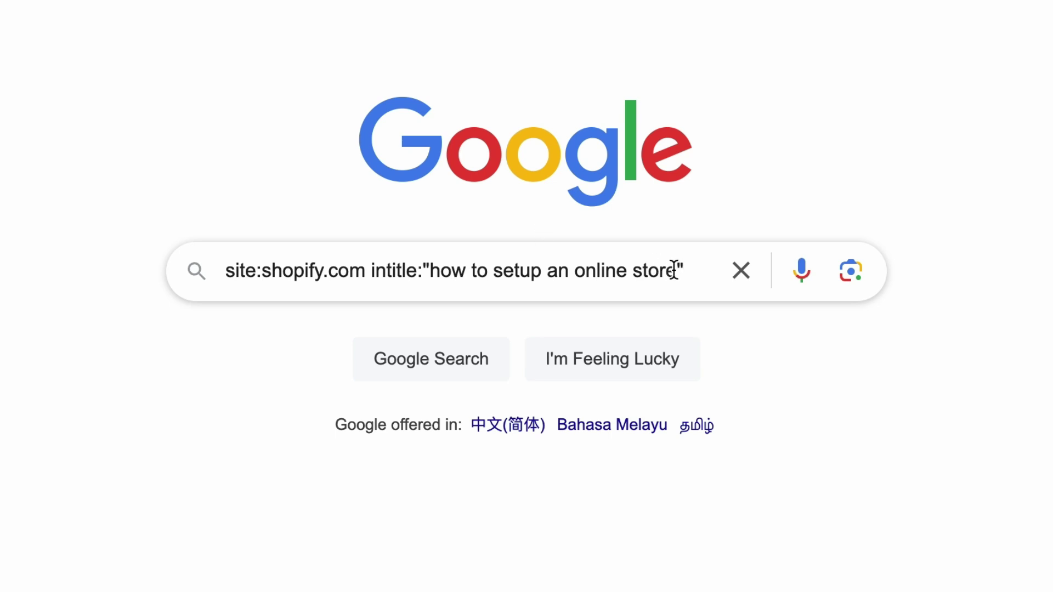
{"action": "left_click_drag", "start_coordinate": [675, 270], "coordinate": [684, 270]}
{"action": "left_click", "coordinate": [425, 270]}
{"action": "left_click_drag", "start_coordinate": [424, 271], "coordinate": [698, 258]}
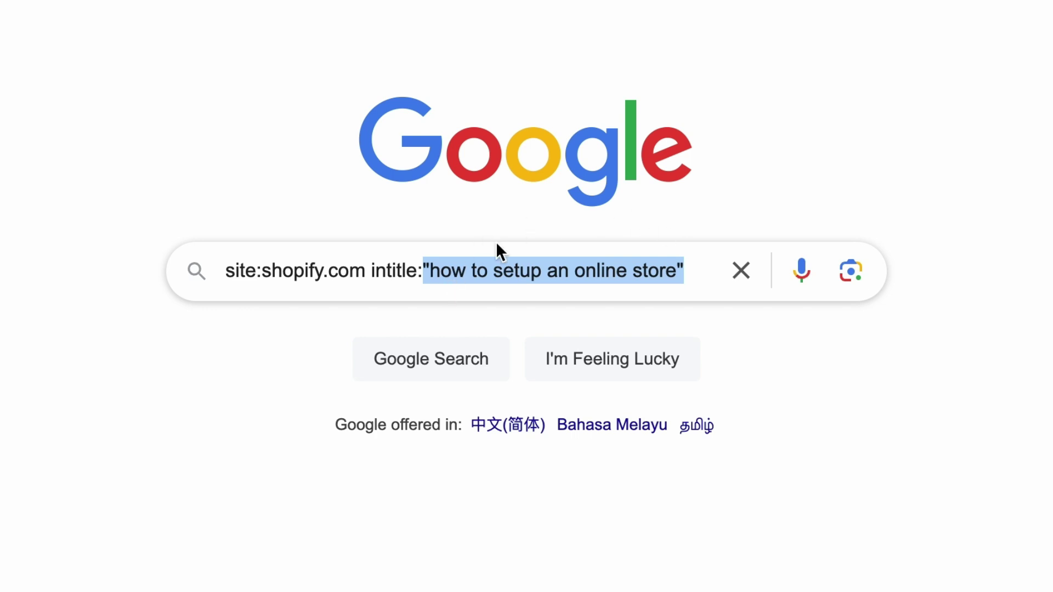
{"action": "key", "text": "Return"}
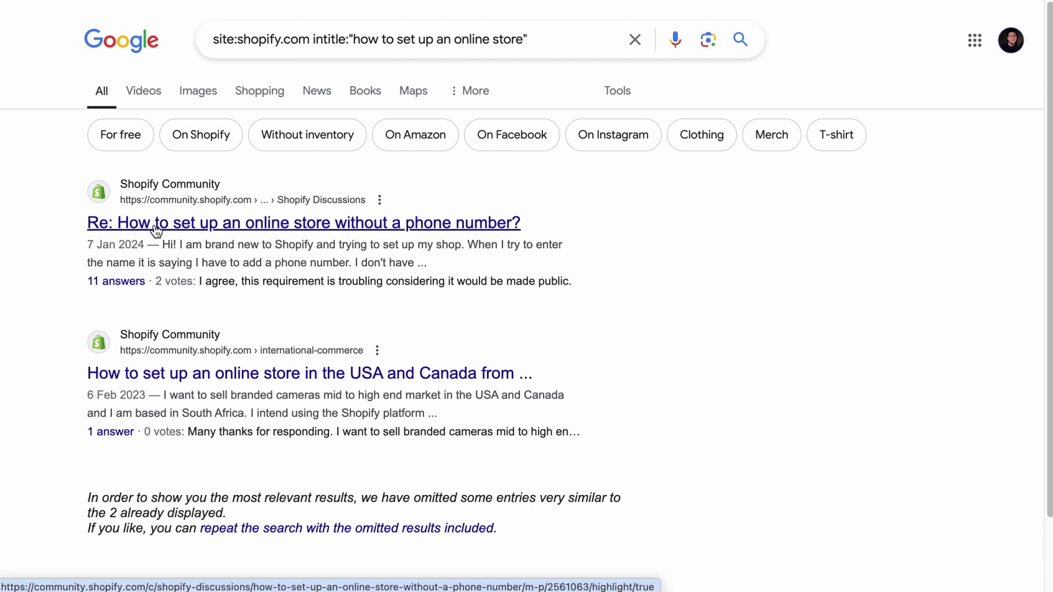
Step: Remove the quotation marks around the title phrase and rerun the search
{"action": "left_click", "coordinate": [557, 42]}
{"action": "key", "text": "BackSpace"}
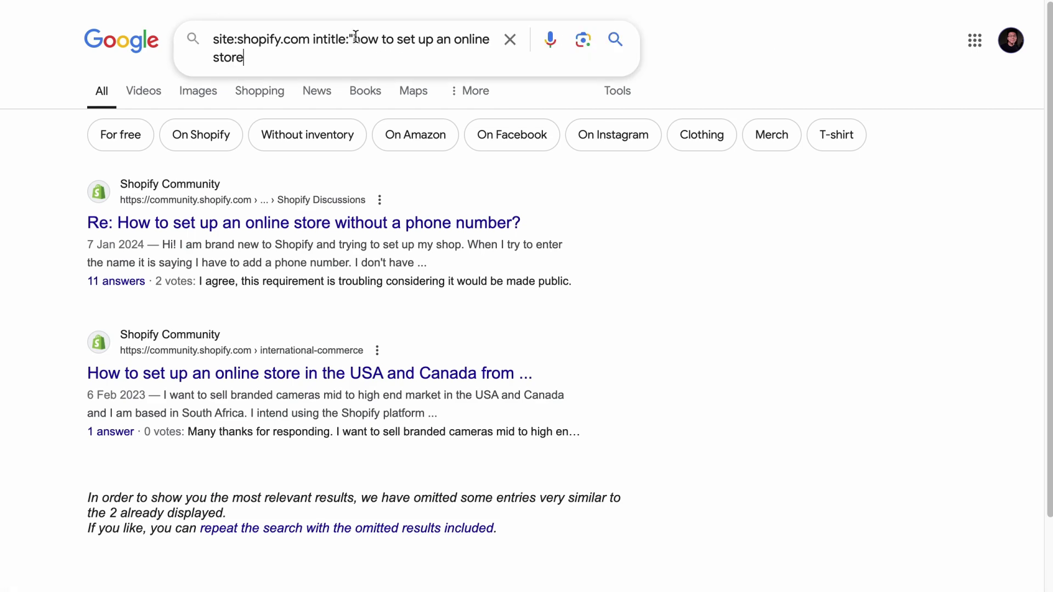
{"action": "left_click", "coordinate": [355, 38]}
{"action": "key", "text": "BackSpace"}
{"action": "key", "text": "Return"}
{"action": "scroll", "coordinate": [439, 255], "scroll_direction": "down", "scroll_amount": 1}
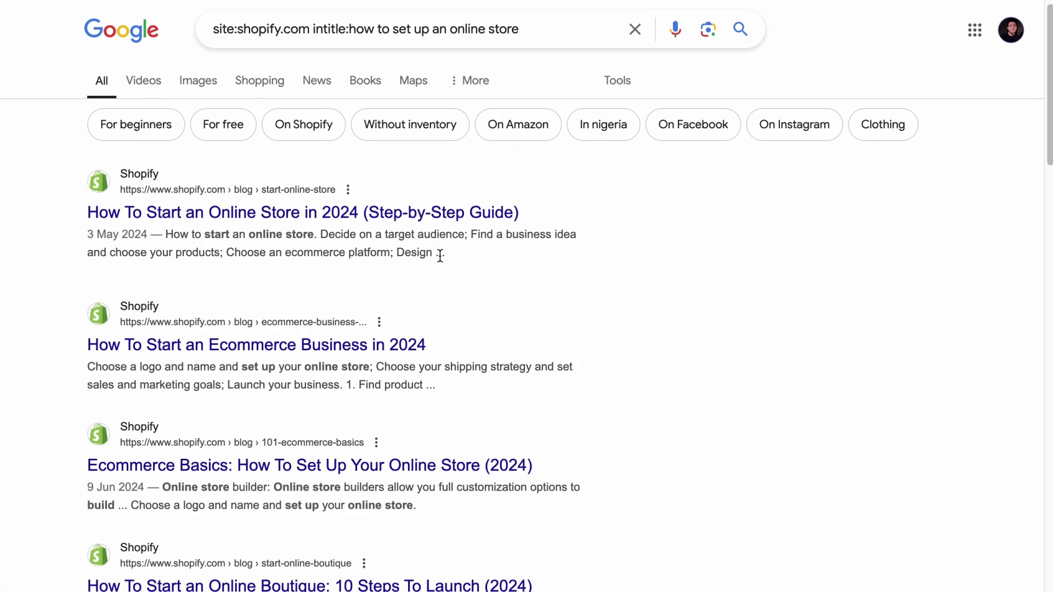
{"action": "scroll", "coordinate": [440, 256], "scroll_direction": "down", "scroll_amount": 15}
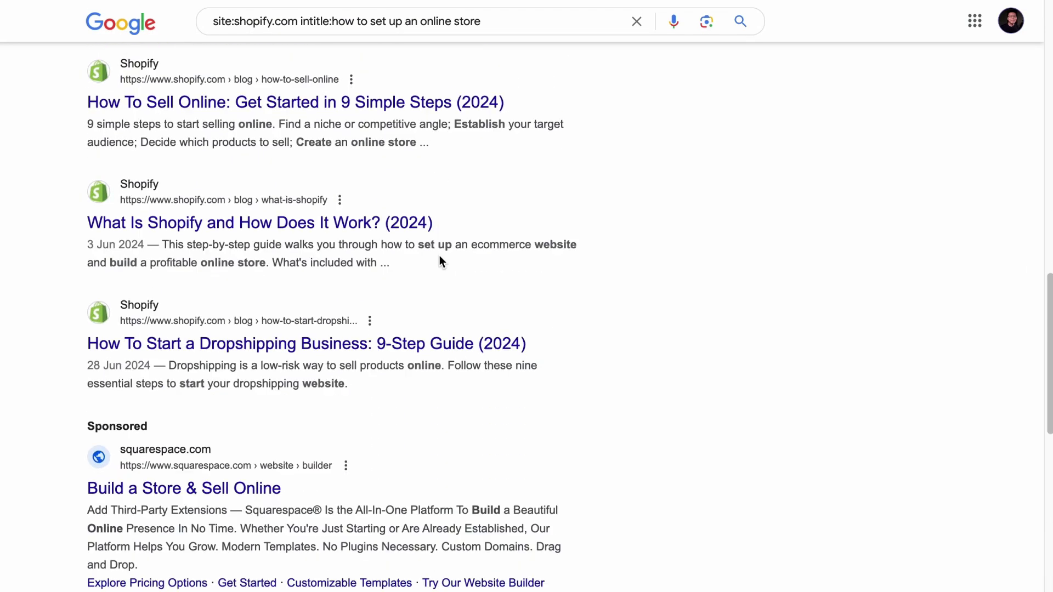
{"action": "scroll", "coordinate": [439, 261], "scroll_direction": "up", "scroll_amount": 15}
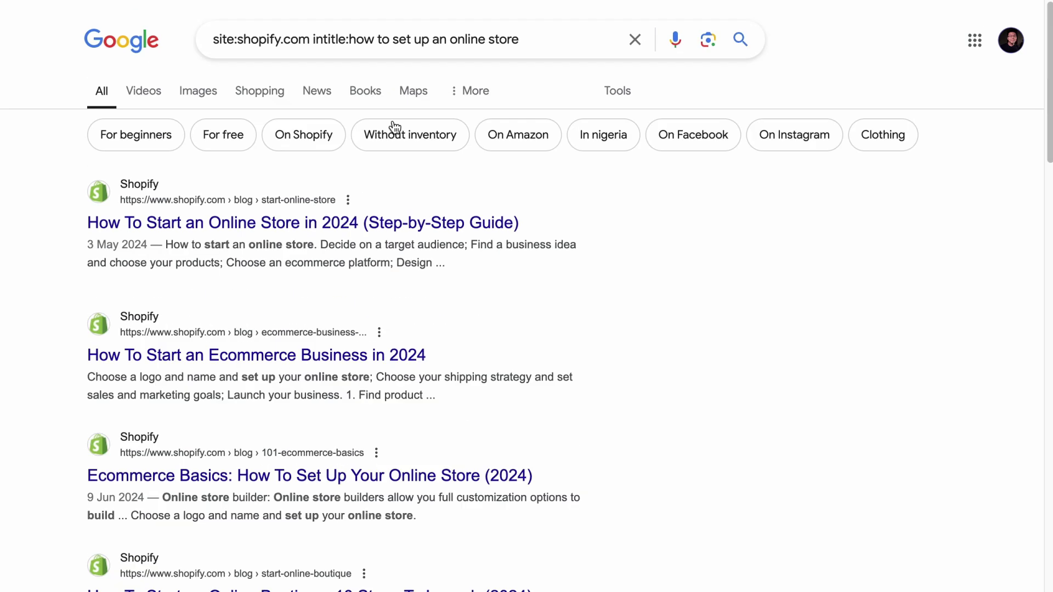
Step: Put quotation marks back around 'how to setup an online store' and search again
{"action": "left_click_drag", "start_coordinate": [349, 39], "coordinate": [427, 40]}
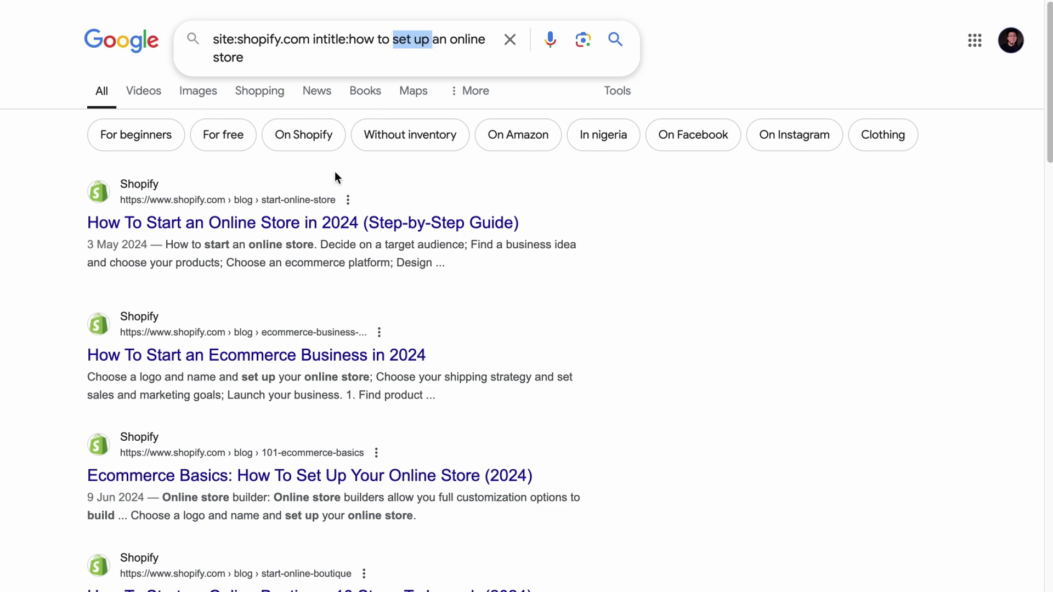
{"action": "scroll", "coordinate": [176, 235], "scroll_direction": "down", "scroll_amount": 3}
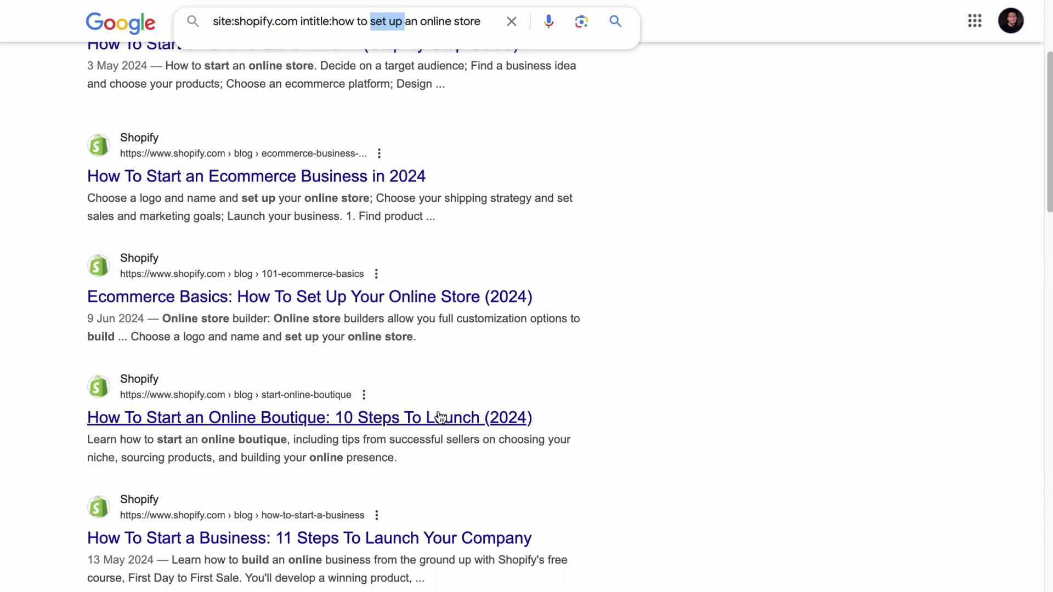
{"action": "scroll", "coordinate": [477, 383], "scroll_direction": "up", "scroll_amount": 3}
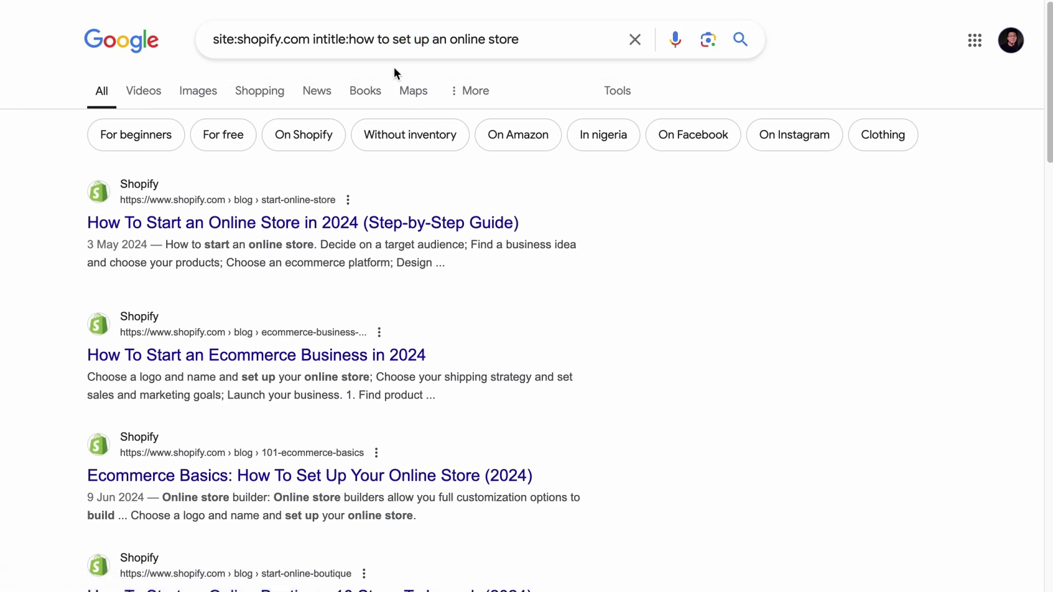
{"action": "left_click_drag", "start_coordinate": [349, 39], "coordinate": [537, 44]}
{"action": "left_click", "coordinate": [496, 41]}
{"action": "type", "text": "\""}
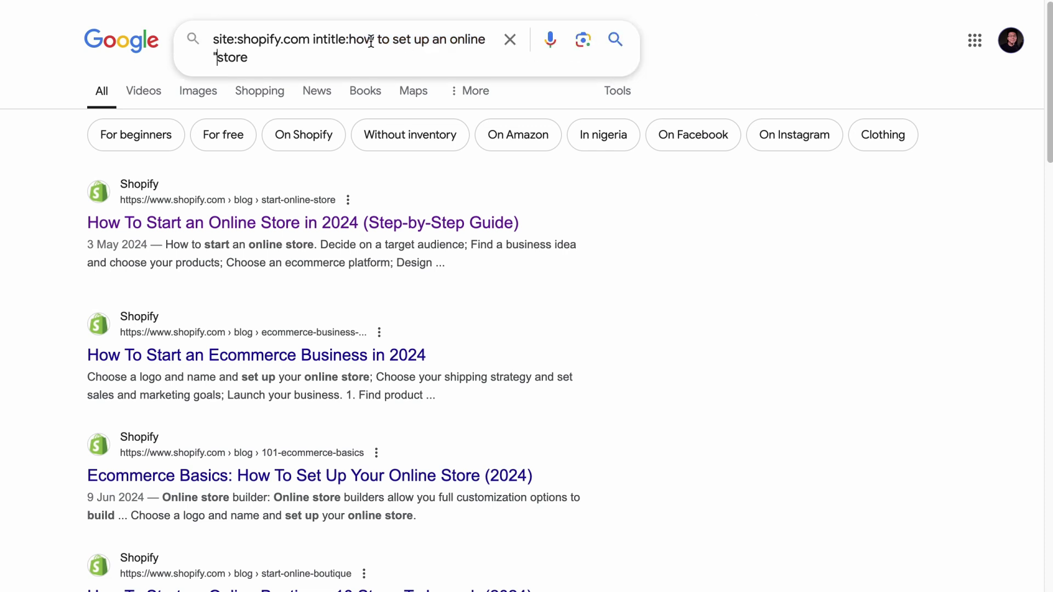
{"action": "left_click", "coordinate": [350, 39]}
{"action": "type", "text": "\""}
{"action": "key", "text": "Return"}
Step: Delete the quotation marks once more and rerun the unquoted intitle search
{"action": "scroll", "coordinate": [376, 186], "scroll_direction": "down", "scroll_amount": 2}
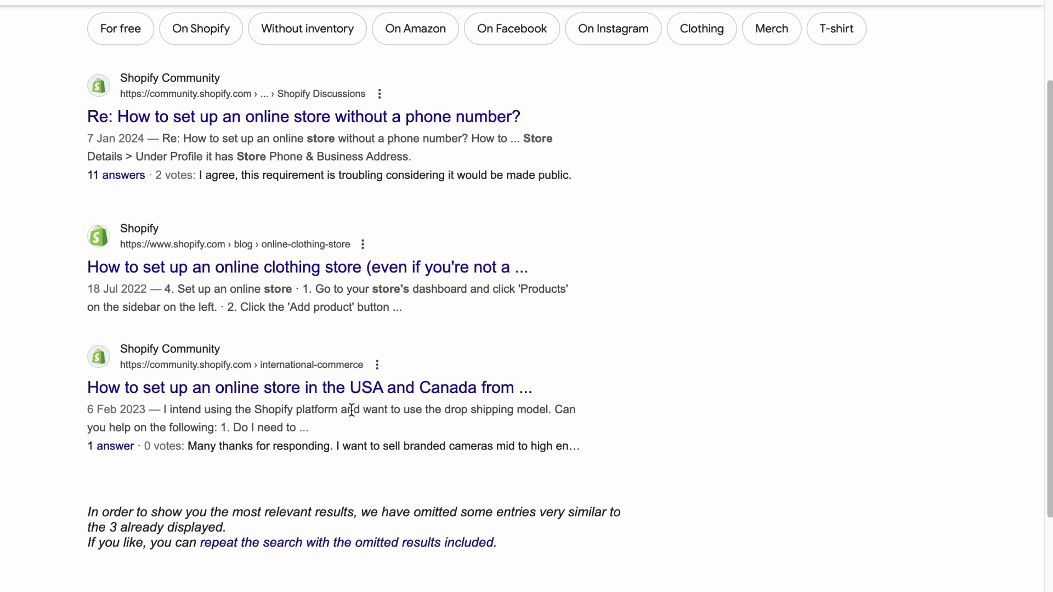
{"action": "scroll", "coordinate": [351, 410], "scroll_direction": "up", "scroll_amount": 1}
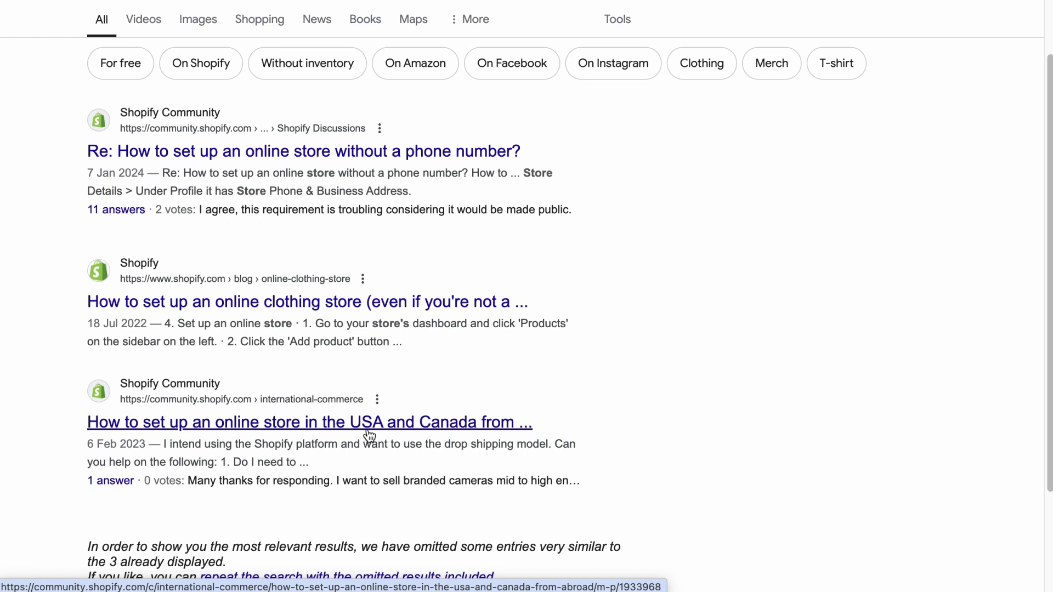
{"action": "scroll", "coordinate": [368, 434], "scroll_direction": "up", "scroll_amount": 2}
{"action": "left_click", "coordinate": [350, 39]}
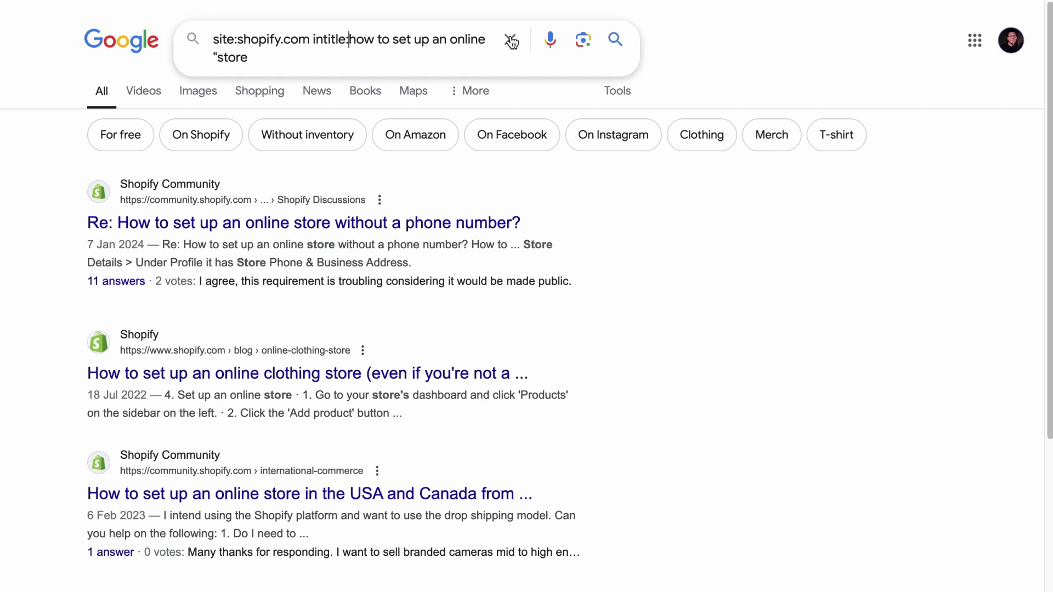
{"action": "key", "text": "BackSpace"}
{"action": "key", "text": "Return"}
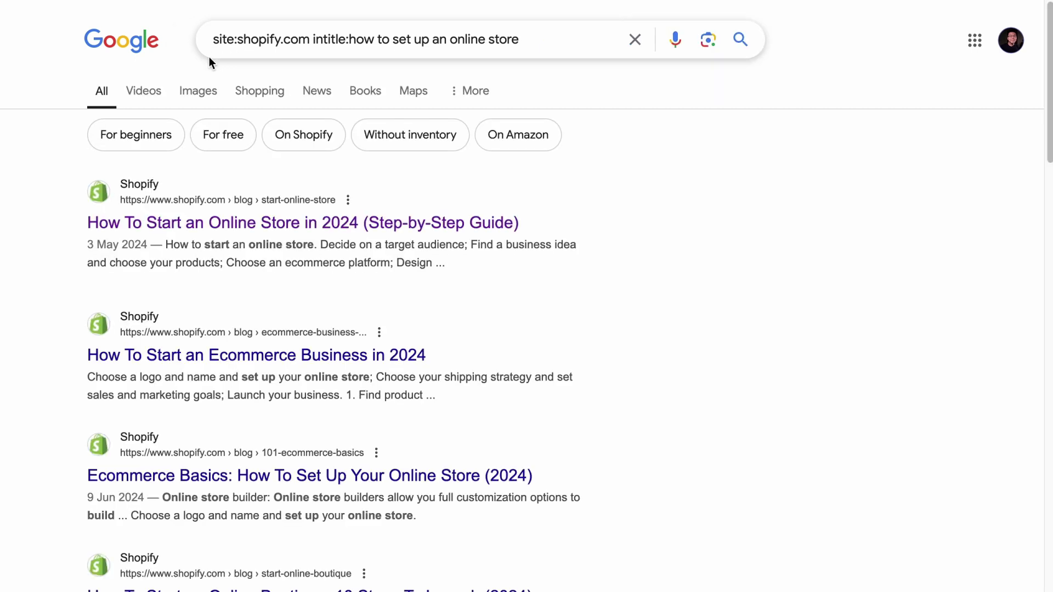
Step: Scroll through the Shopify blog guides in the unquoted search results
{"action": "scroll", "coordinate": [328, 226], "scroll_direction": "down", "scroll_amount": 2}
{"action": "scroll", "coordinate": [327, 224], "scroll_direction": "down", "scroll_amount": 2}
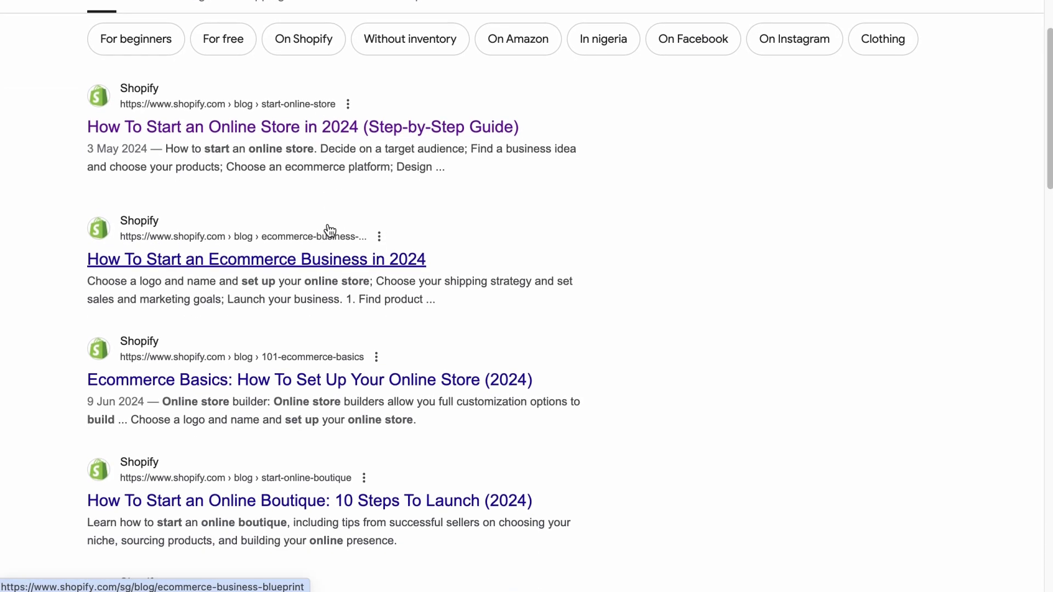
{"action": "scroll", "coordinate": [328, 223], "scroll_direction": "down", "scroll_amount": 3}
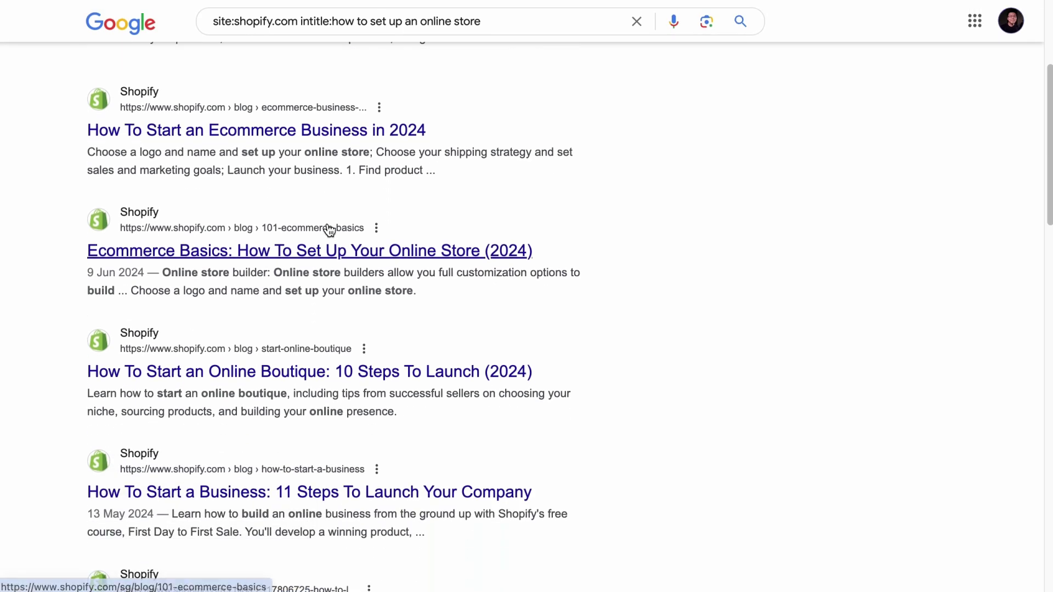
{"action": "scroll", "coordinate": [328, 224], "scroll_direction": "down", "scroll_amount": 5}
{"action": "scroll", "coordinate": [327, 222], "scroll_direction": "up", "scroll_amount": 10}
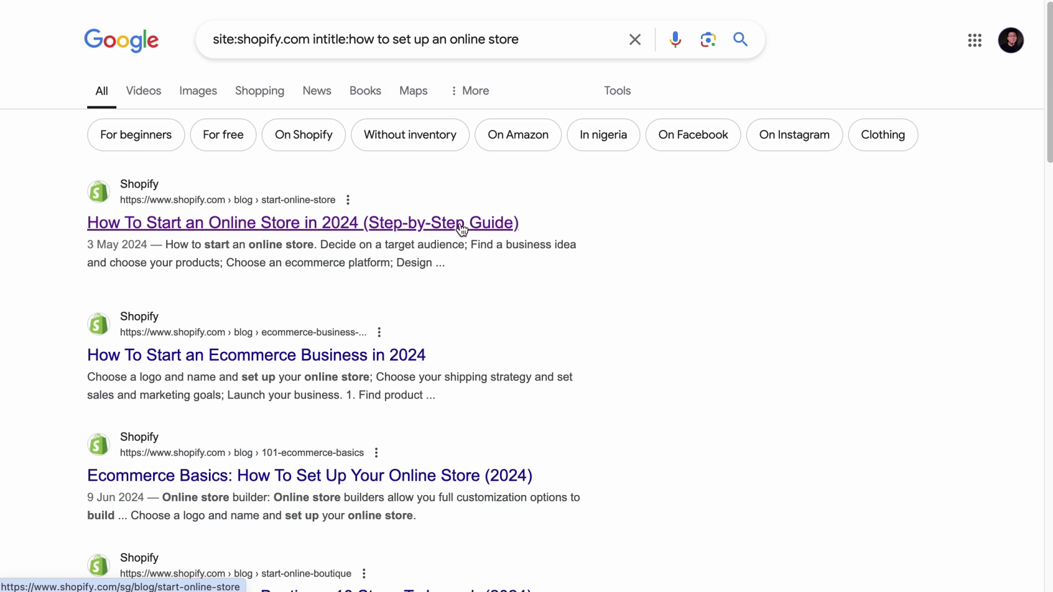
{"action": "scroll", "coordinate": [460, 225], "scroll_direction": "down", "scroll_amount": 2}
{"action": "scroll", "coordinate": [460, 228], "scroll_direction": "down", "scroll_amount": 2}
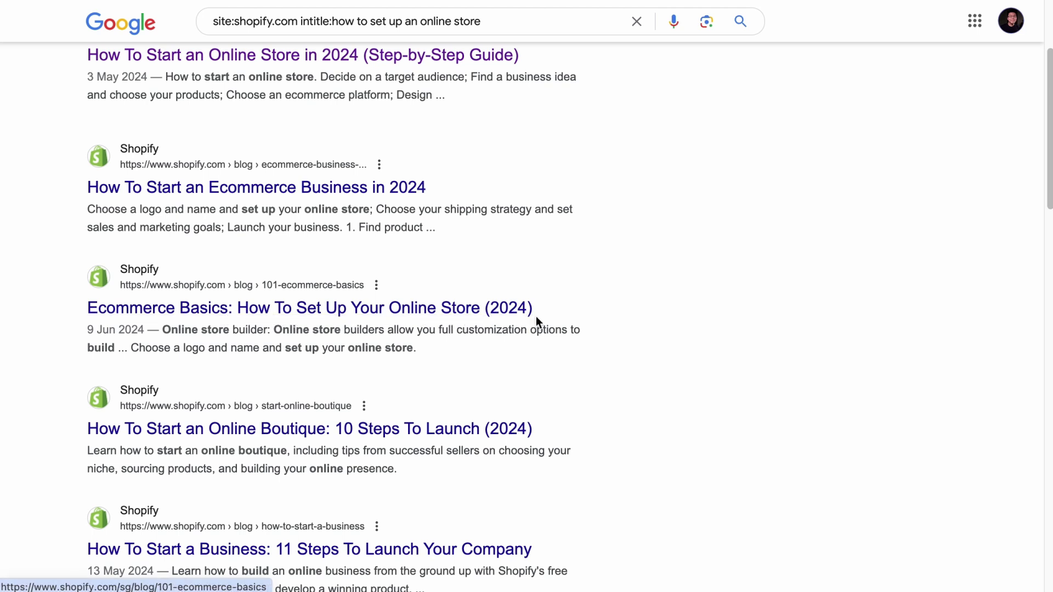
{"action": "scroll", "coordinate": [535, 318], "scroll_direction": "up", "scroll_amount": 3}
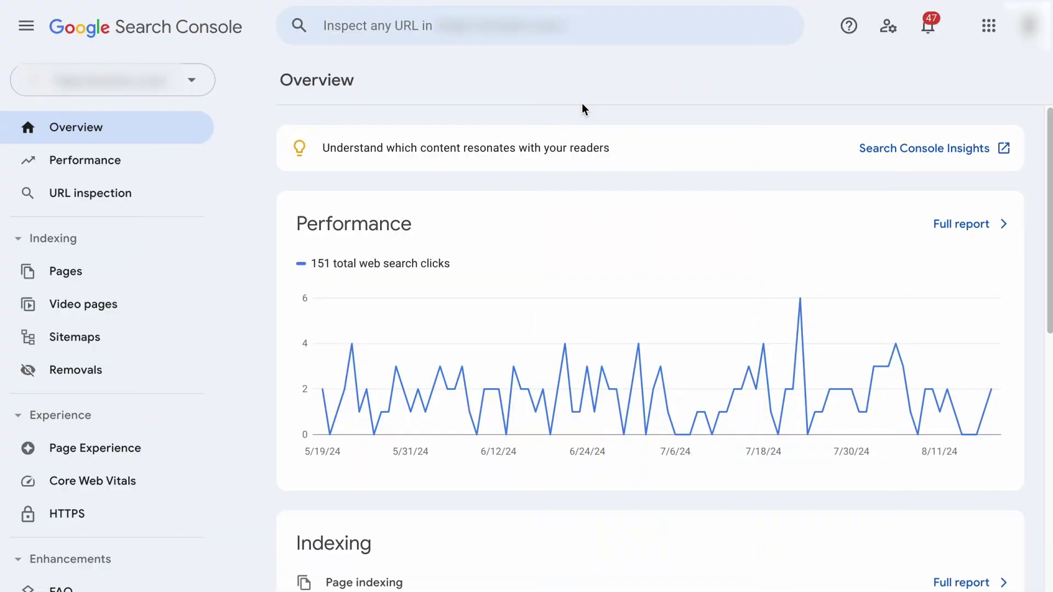
Step: Open the Search Console Performance report with its date range set to Last 6 months
{"action": "left_click", "coordinate": [110, 170]}
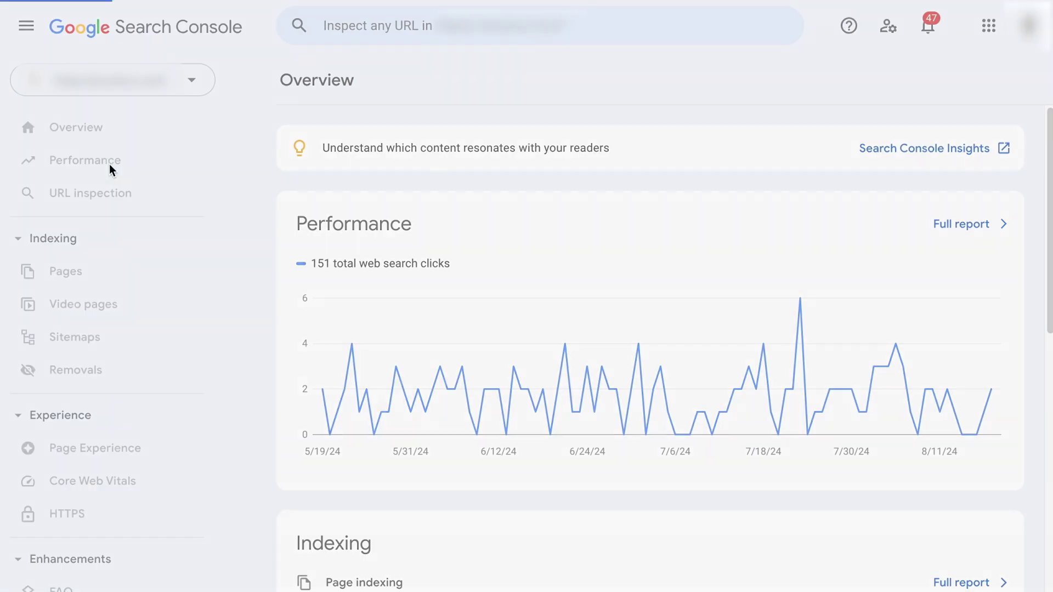
{"action": "left_click", "coordinate": [521, 135]}
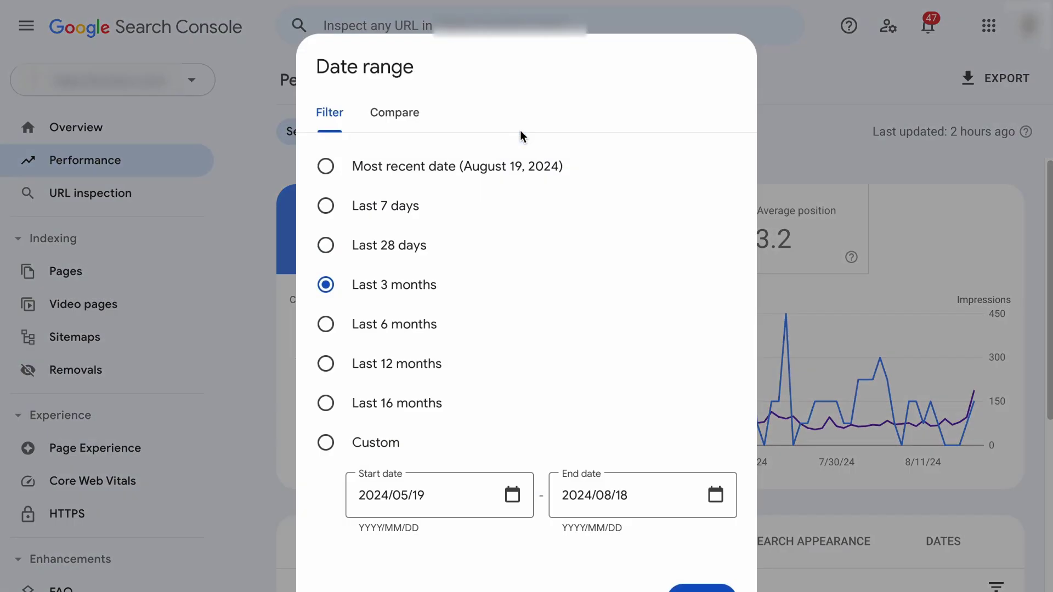
{"action": "left_click", "coordinate": [404, 328]}
{"action": "left_click", "coordinate": [714, 585]}
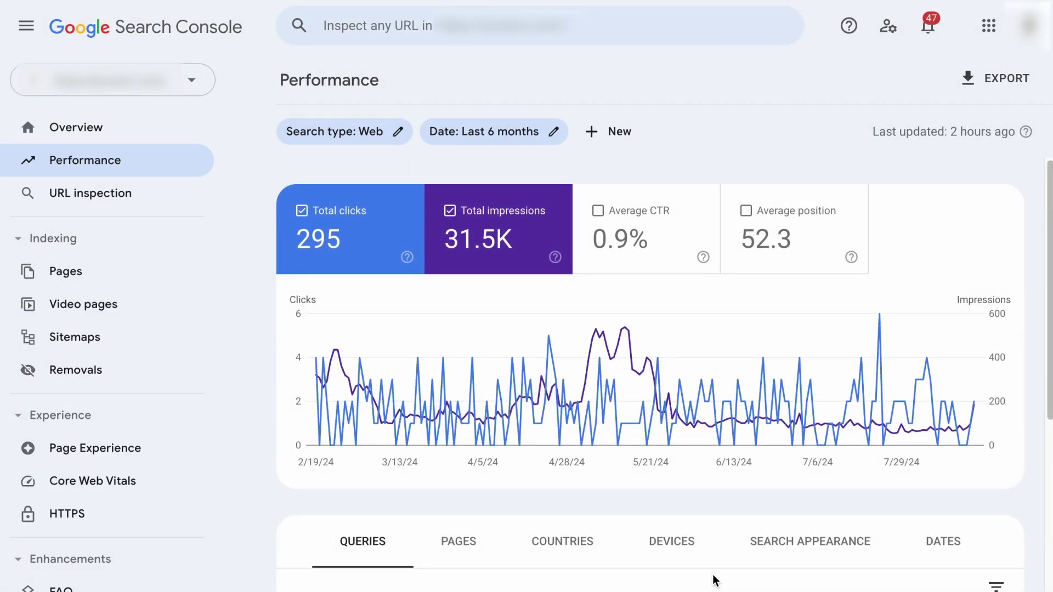
{"action": "left_click", "coordinate": [613, 135]}
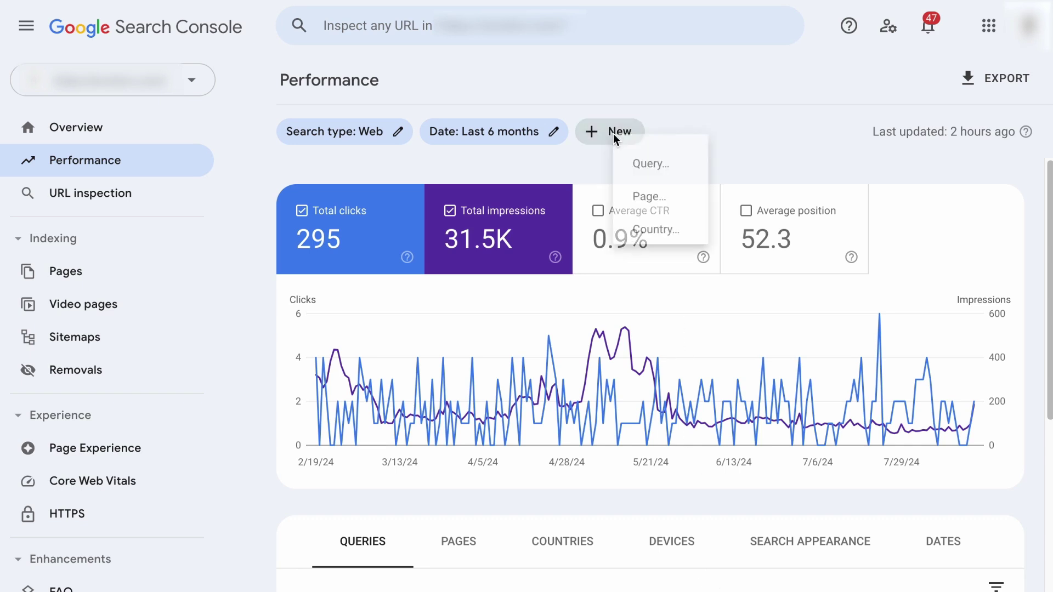
Step: Filter the report to the query 'is dior cruelty free' and view its Pages breakdown
{"action": "left_click", "coordinate": [652, 161]}
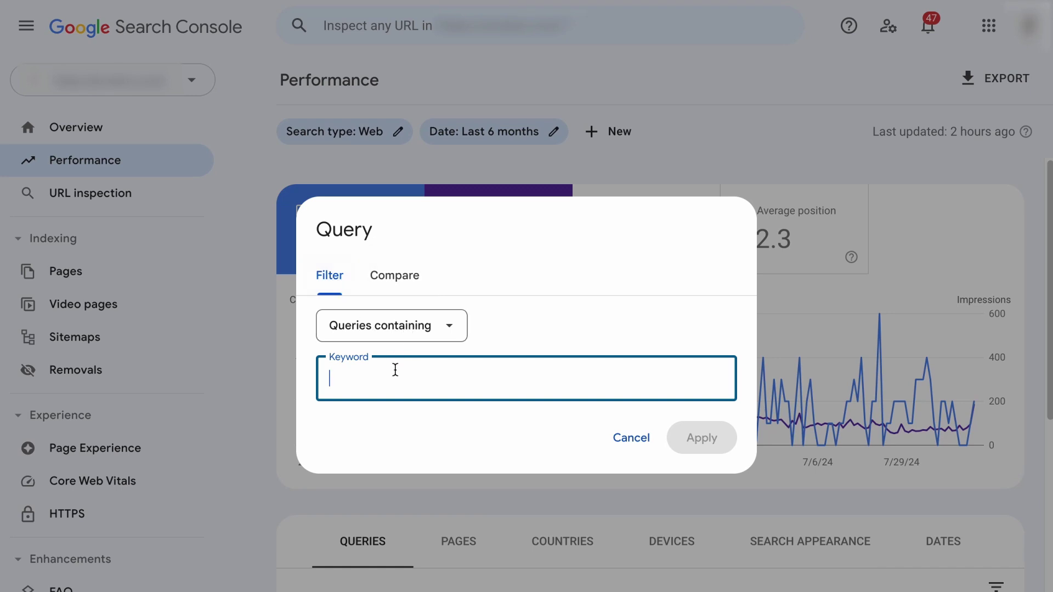
{"action": "type", "text": "is dior cruelty free"}
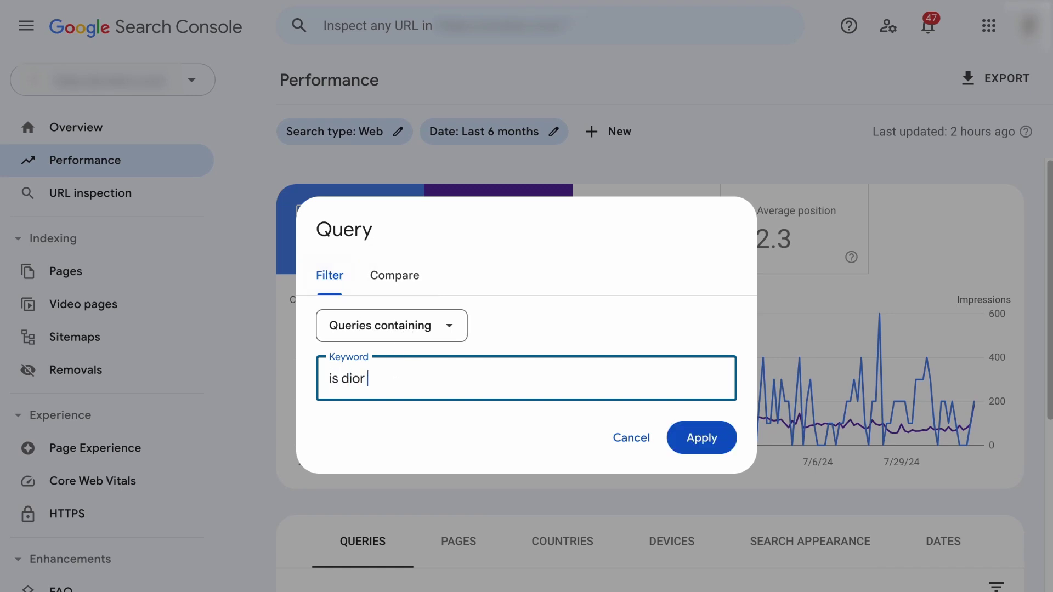
{"action": "left_click", "coordinate": [701, 433]}
{"action": "scroll", "coordinate": [700, 431], "scroll_direction": "down", "scroll_amount": 3}
{"action": "scroll", "coordinate": [700, 432], "scroll_direction": "down", "scroll_amount": 1}
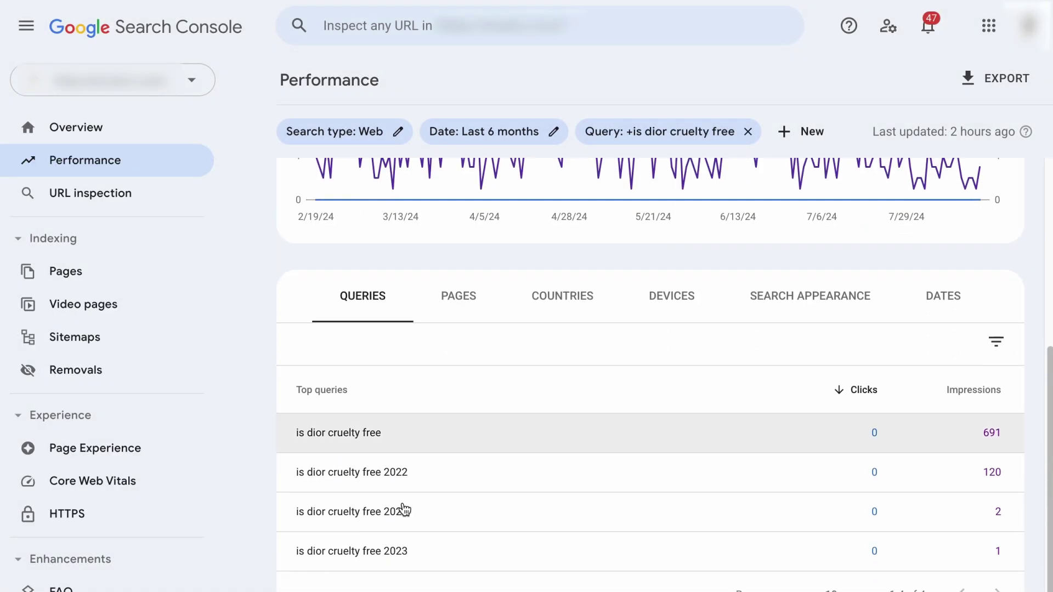
{"action": "left_click", "coordinate": [425, 434]}
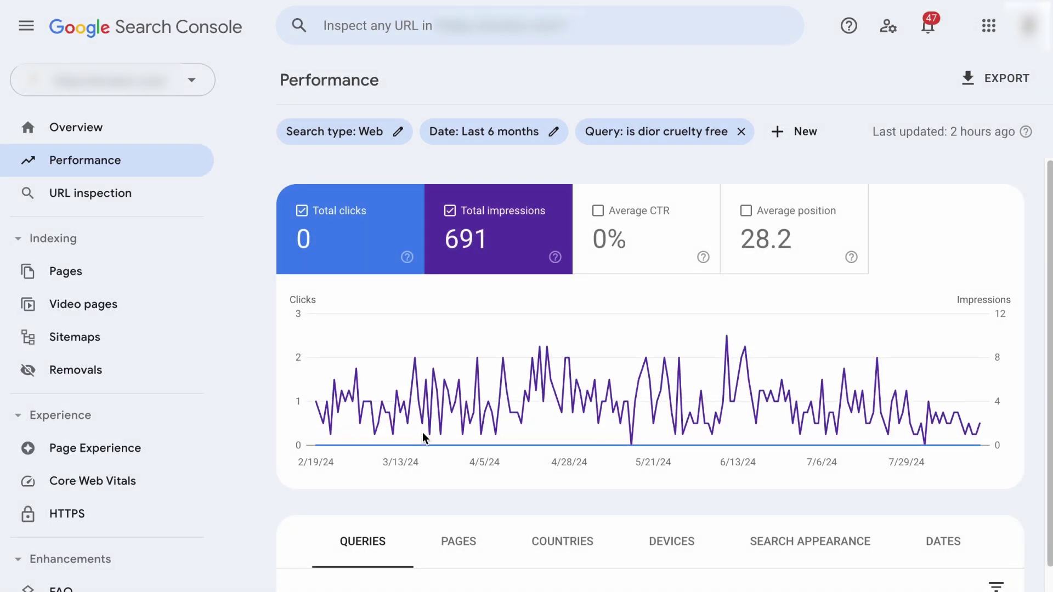
{"action": "scroll", "coordinate": [422, 432], "scroll_direction": "down", "scroll_amount": 2}
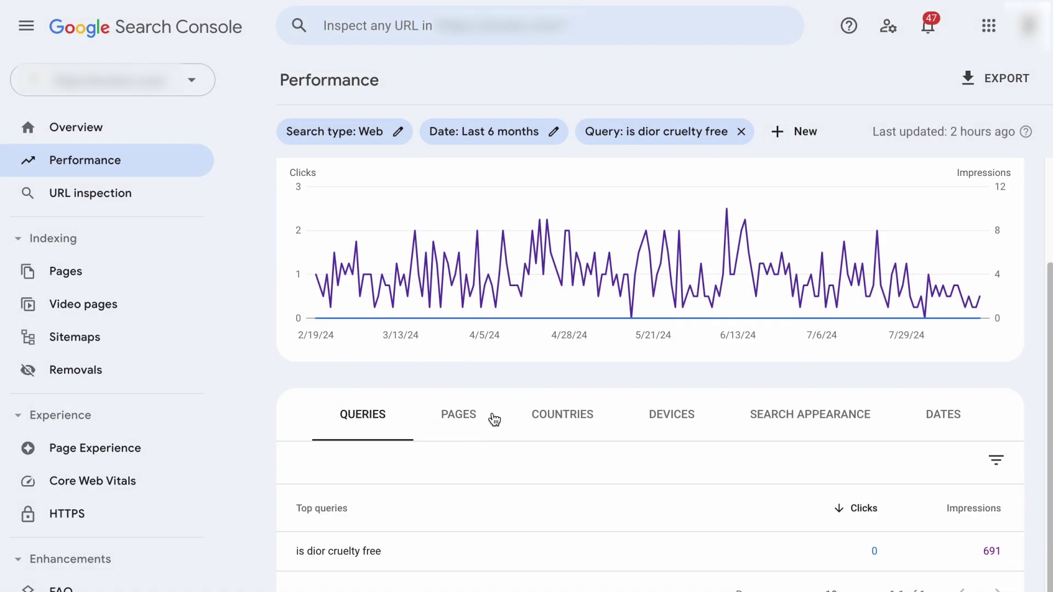
{"action": "left_click", "coordinate": [466, 420]}
{"action": "scroll", "coordinate": [465, 423], "scroll_direction": "down", "scroll_amount": 1}
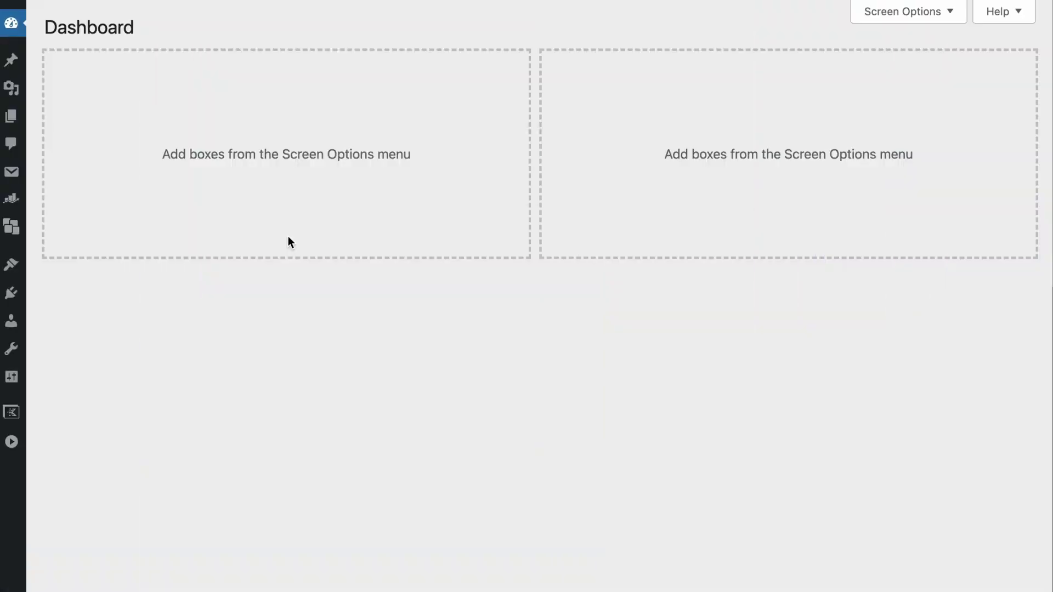
Step: Open Rank Math Analytics on the Rank Tracker tab
{"action": "mouse_move", "coordinate": [12, 200]}
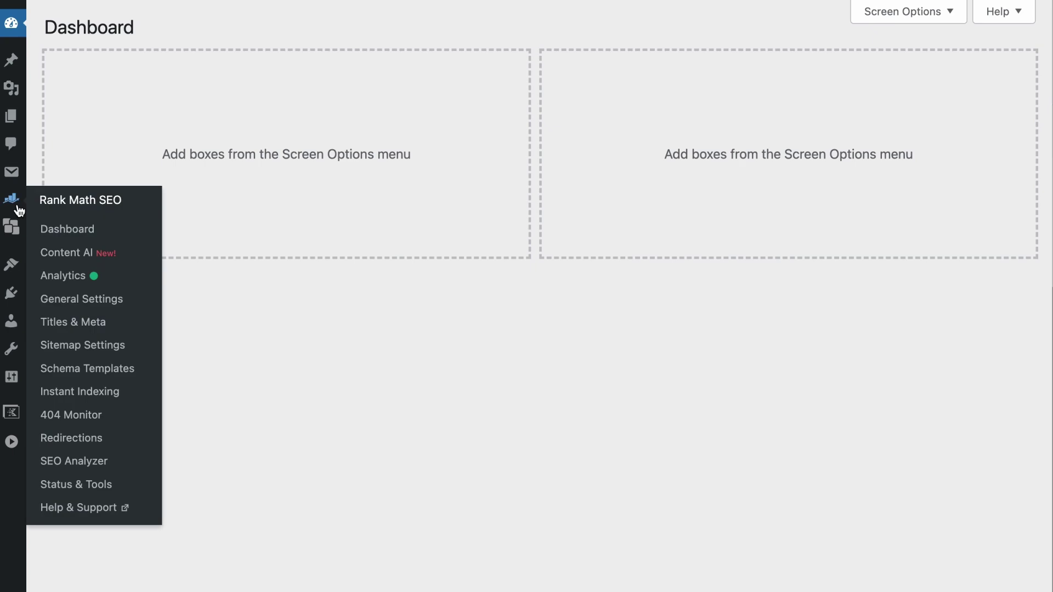
{"action": "left_click", "coordinate": [63, 274]}
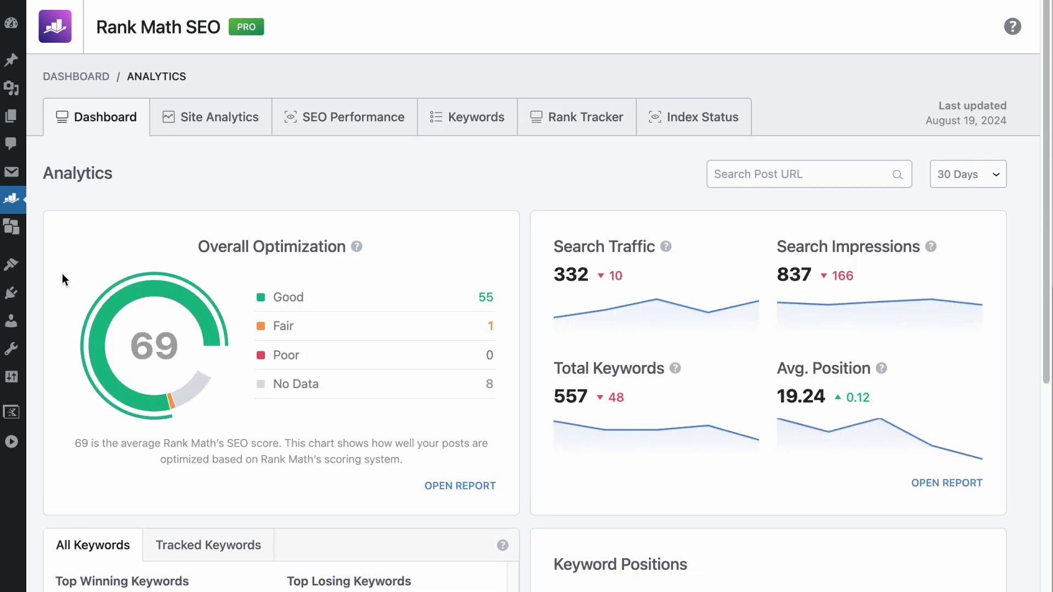
{"action": "left_click", "coordinate": [552, 106]}
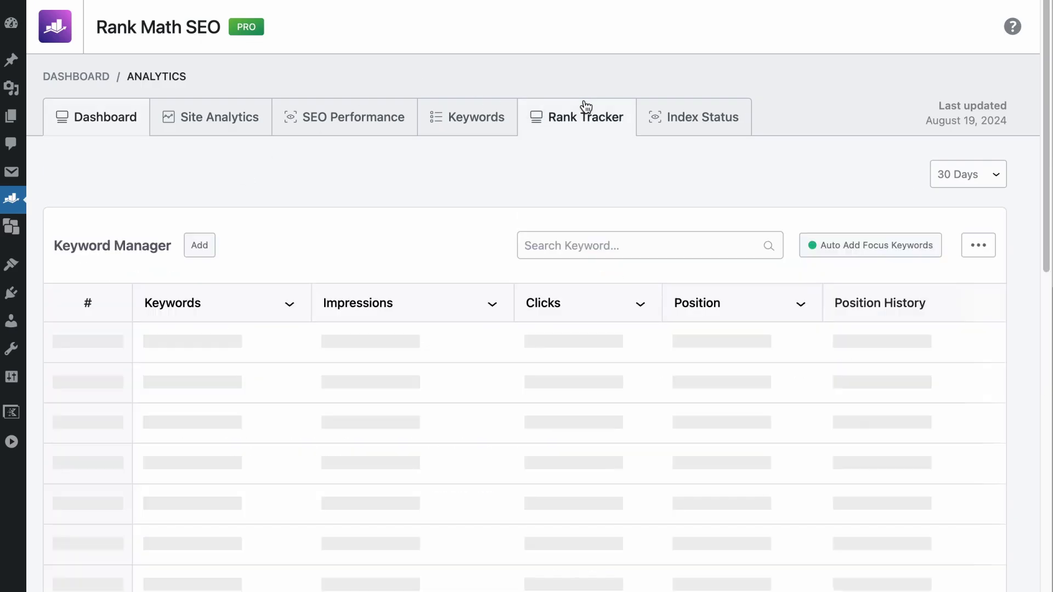
{"action": "scroll", "coordinate": [554, 277], "scroll_direction": "down", "scroll_amount": 5}
{"action": "scroll", "coordinate": [547, 284], "scroll_direction": "down", "scroll_amount": 2}
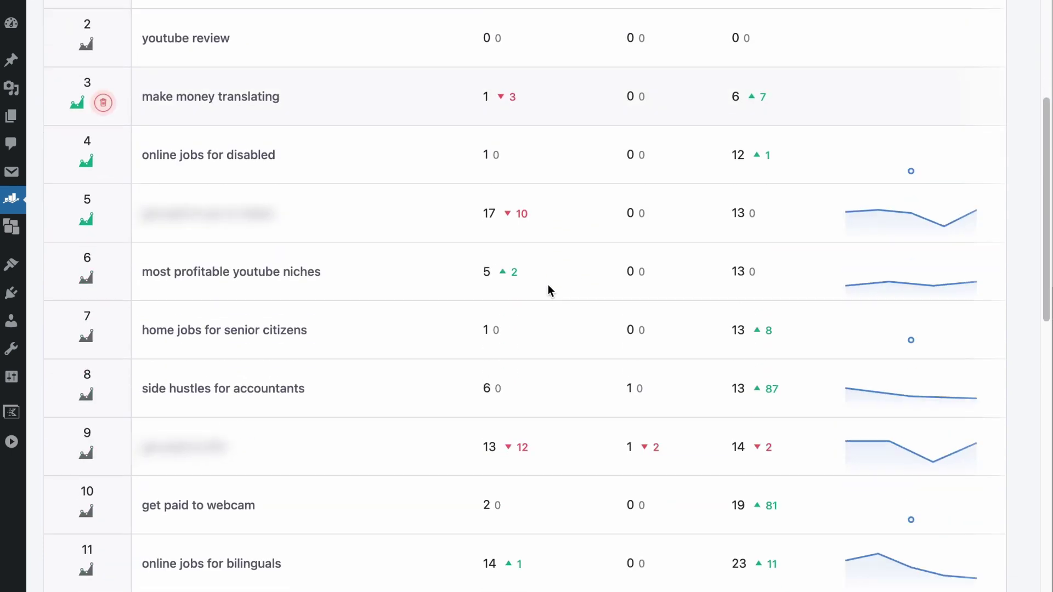
{"action": "scroll", "coordinate": [548, 288], "scroll_direction": "up", "scroll_amount": 7}
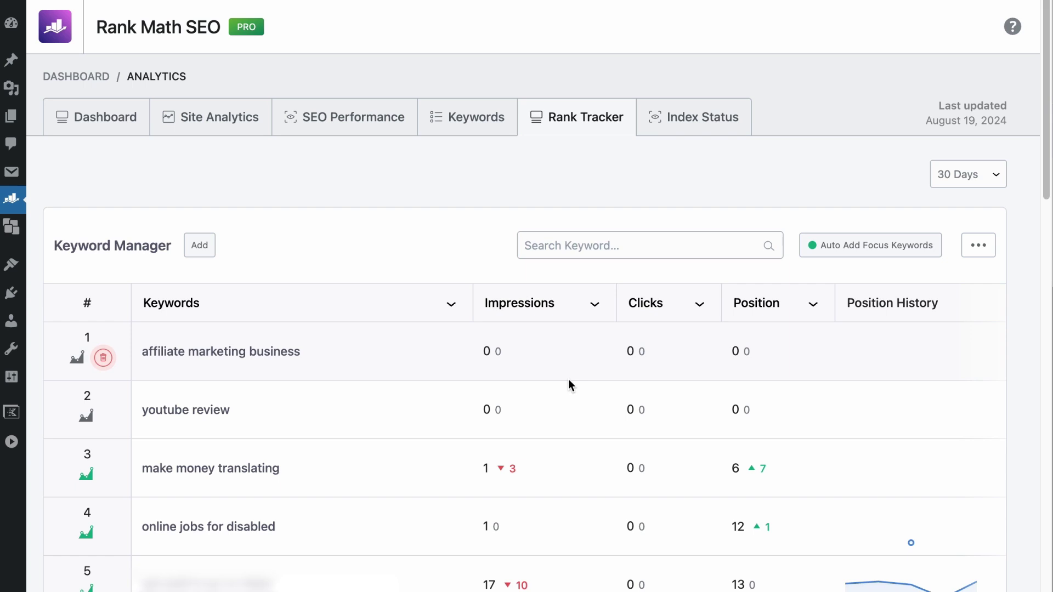
Step: Save the Auto Add Focus Keywords settings and sort keywords by impressions, highest first
{"action": "left_click", "coordinate": [863, 253]}
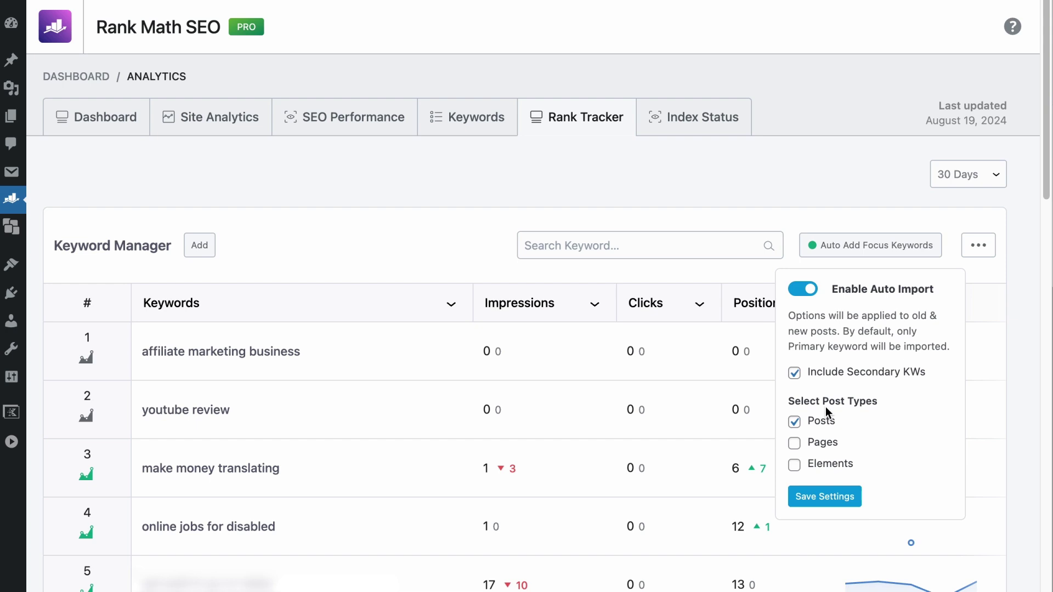
{"action": "left_click", "coordinate": [803, 498]}
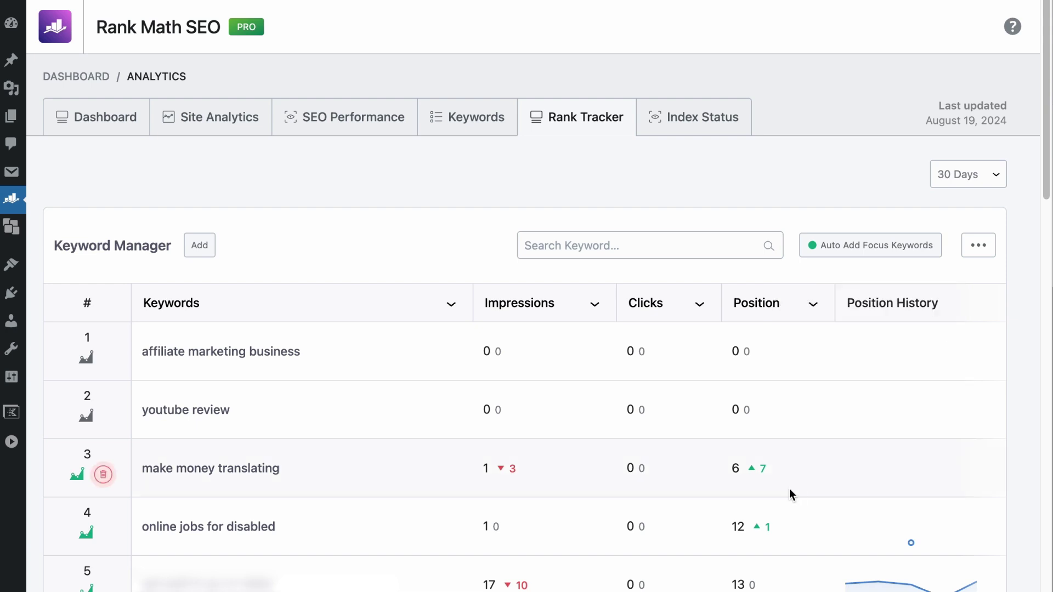
{"action": "scroll", "coordinate": [486, 399], "scroll_direction": "down", "scroll_amount": 10}
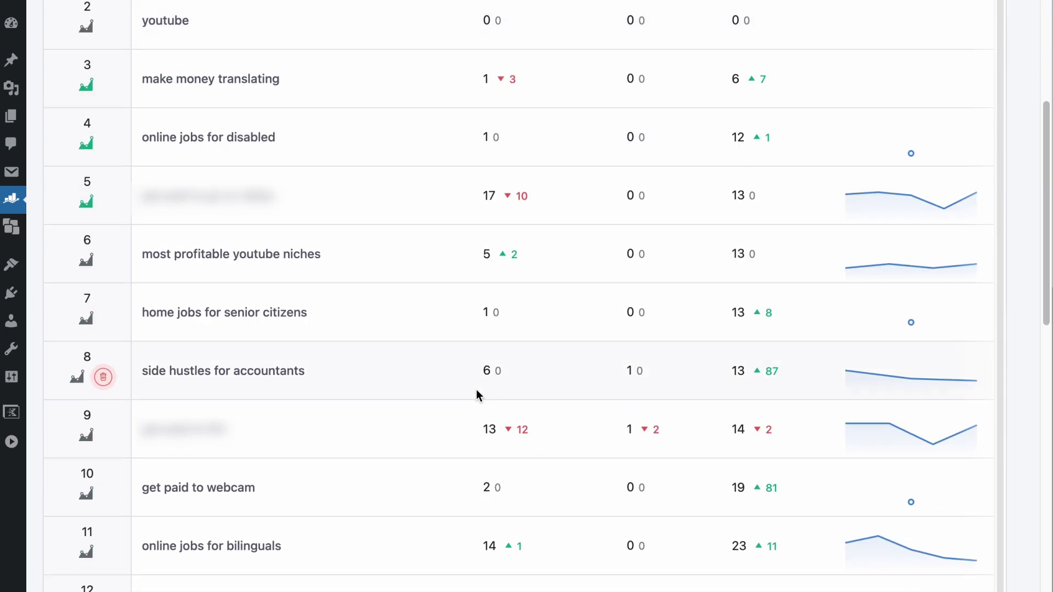
{"action": "scroll", "coordinate": [476, 394], "scroll_direction": "up", "scroll_amount": 10}
{"action": "left_click", "coordinate": [877, 257]}
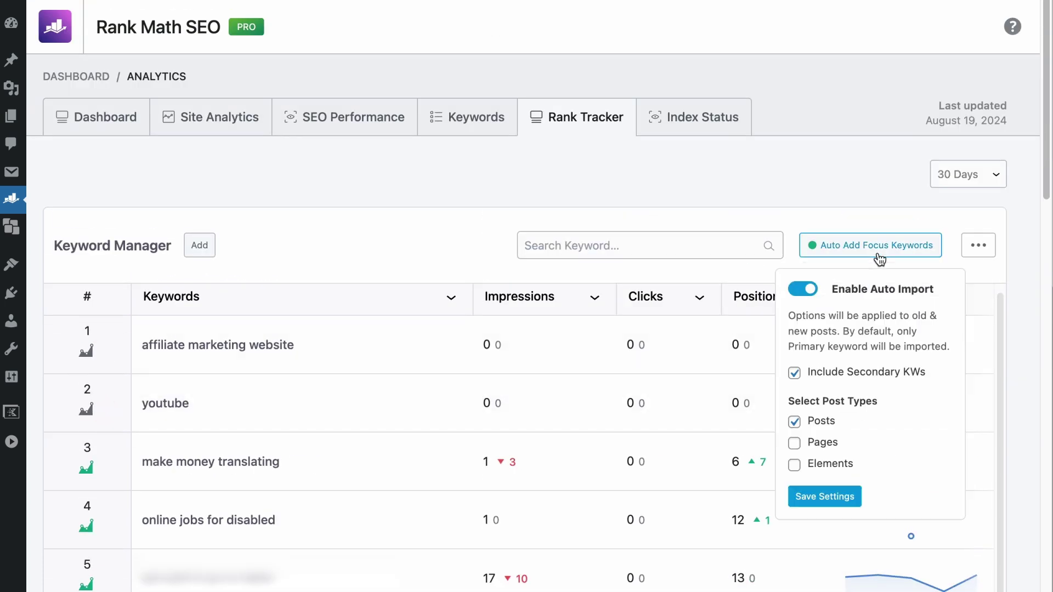
{"action": "left_click_drag", "start_coordinate": [788, 315], "coordinate": [956, 358]}
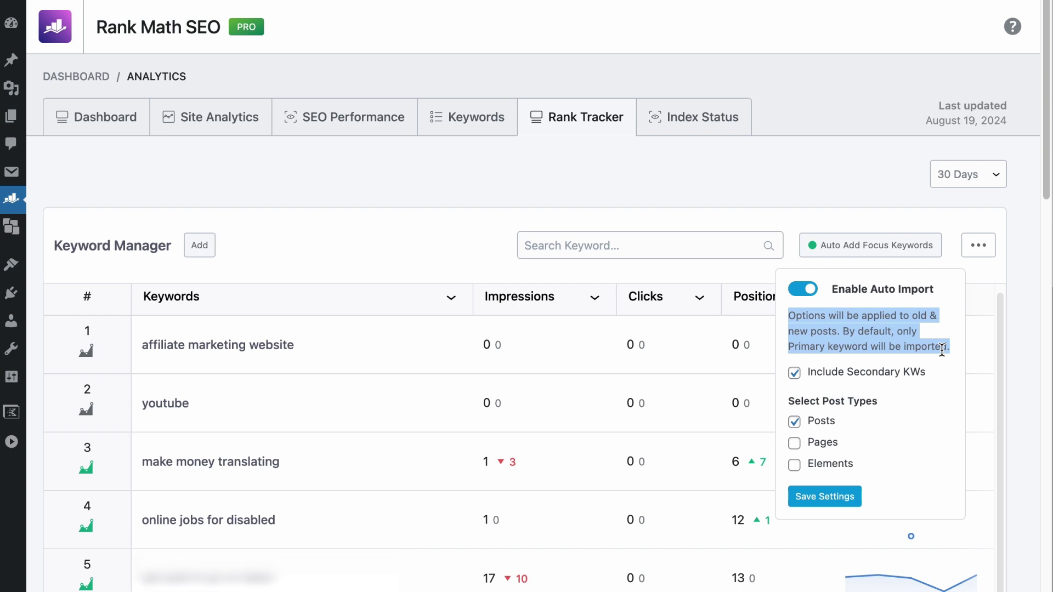
{"action": "left_click", "coordinate": [810, 200]}
{"action": "left_click", "coordinate": [590, 301]}
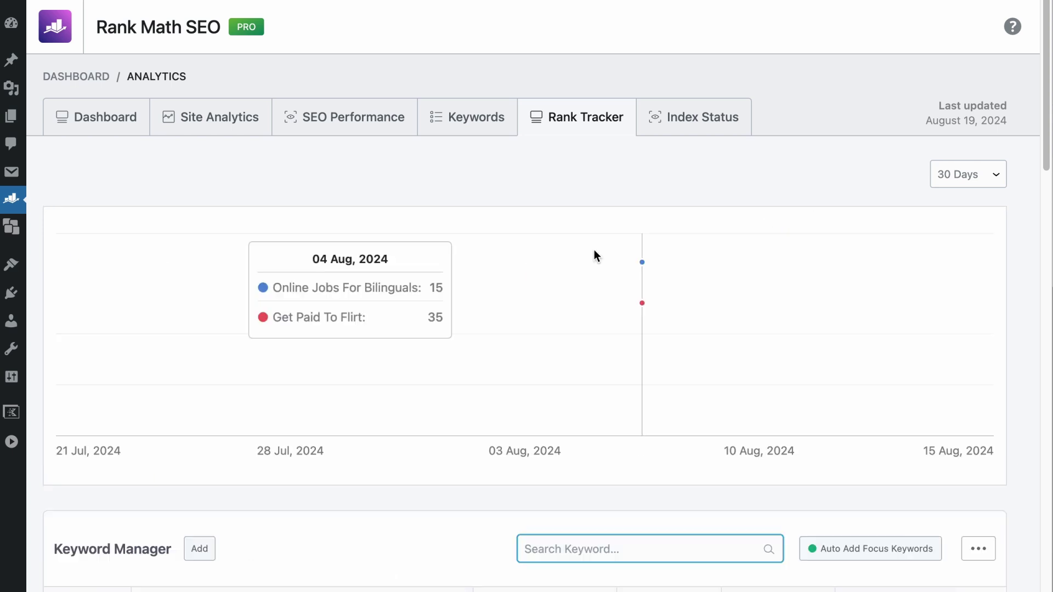
Step: Expand the 'online jobs for bilinguals' keyword row to show its ranking page
{"action": "scroll", "coordinate": [596, 255], "scroll_direction": "down", "scroll_amount": 5}
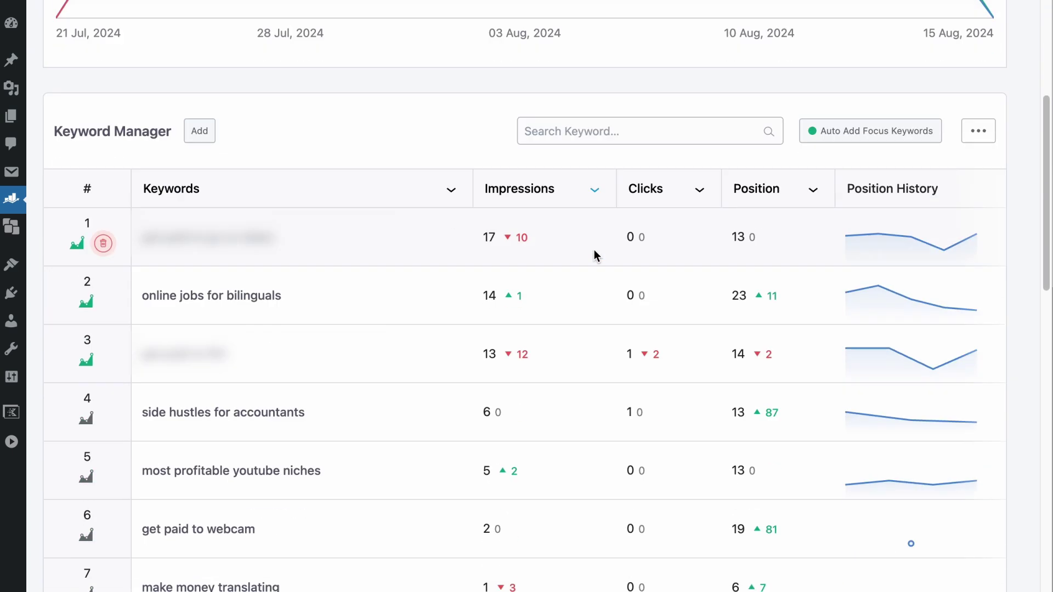
{"action": "scroll", "coordinate": [594, 251], "scroll_direction": "down", "scroll_amount": 1}
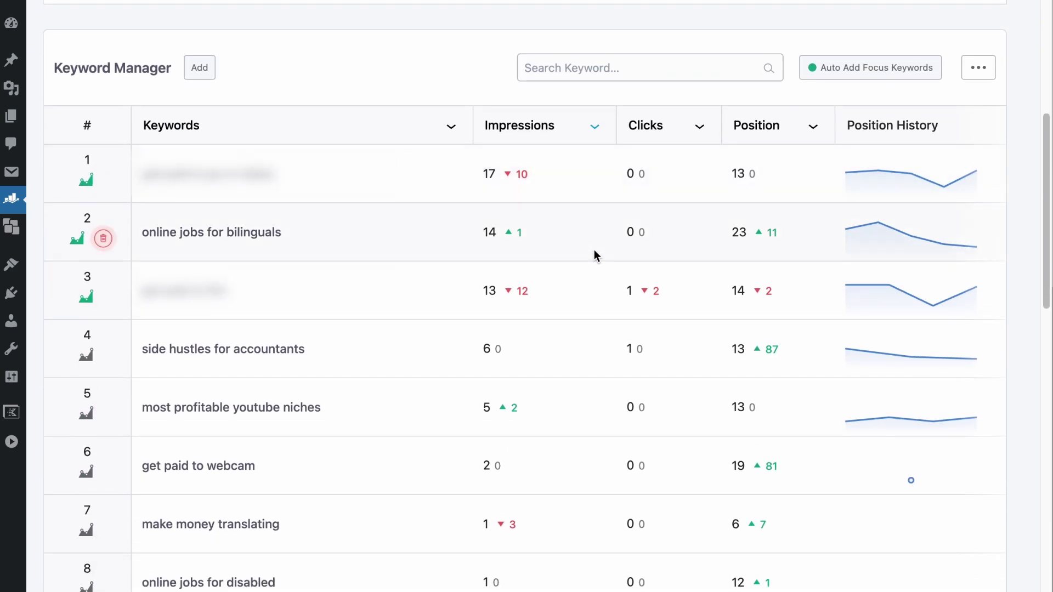
{"action": "left_click", "coordinate": [273, 231]}
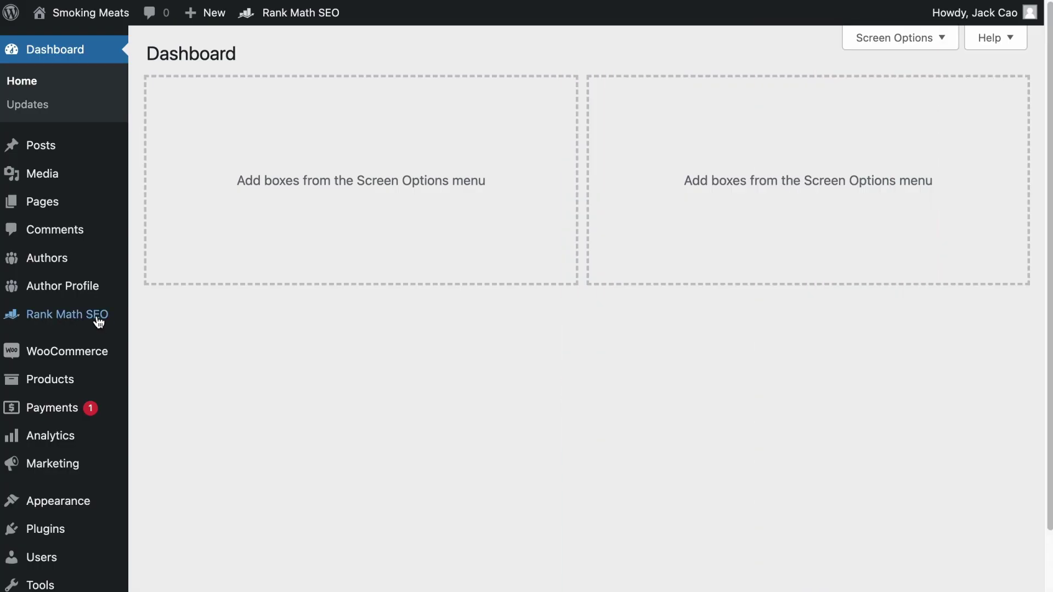
Step: Confirm the Redirections module toggle is on in the Rank Math dashboard, then open Redirections
{"action": "mouse_move", "coordinate": [125, 316]}
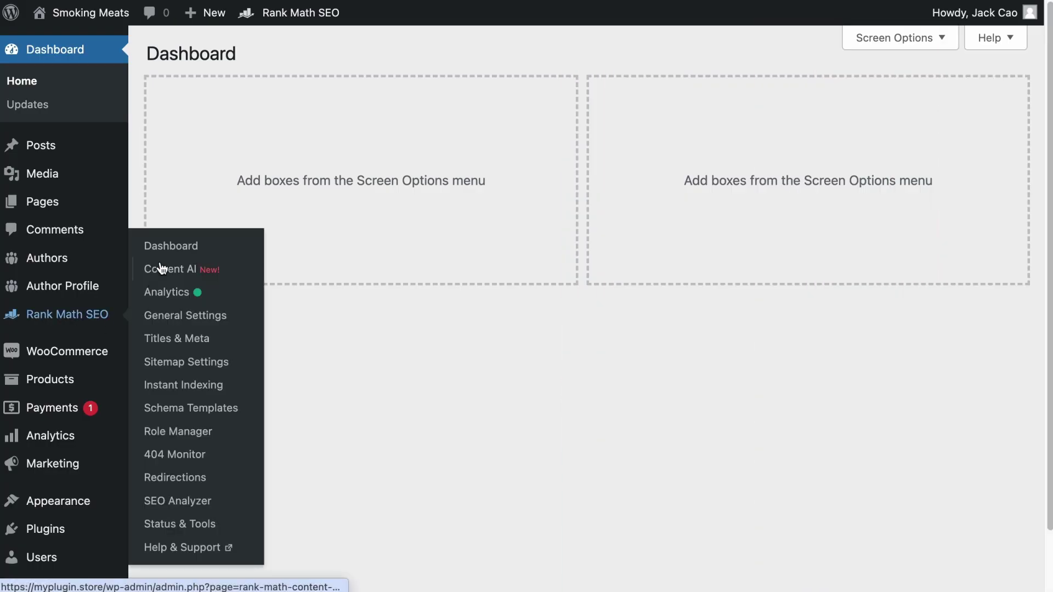
{"action": "left_click", "coordinate": [148, 245]}
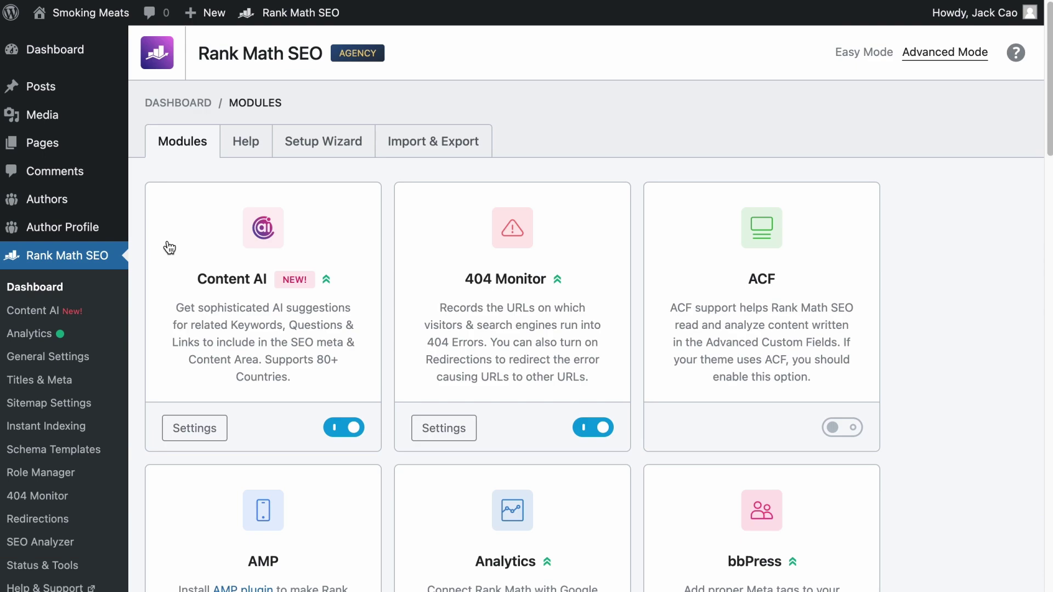
{"action": "scroll", "coordinate": [402, 341], "scroll_direction": "down", "scroll_amount": 10}
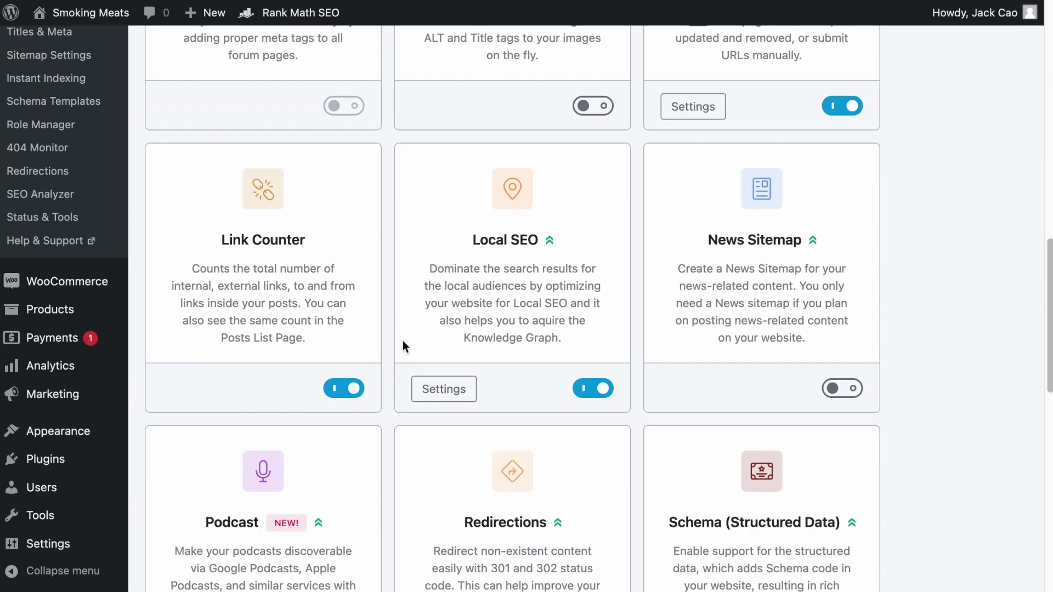
{"action": "scroll", "coordinate": [402, 340], "scroll_direction": "down", "scroll_amount": 4}
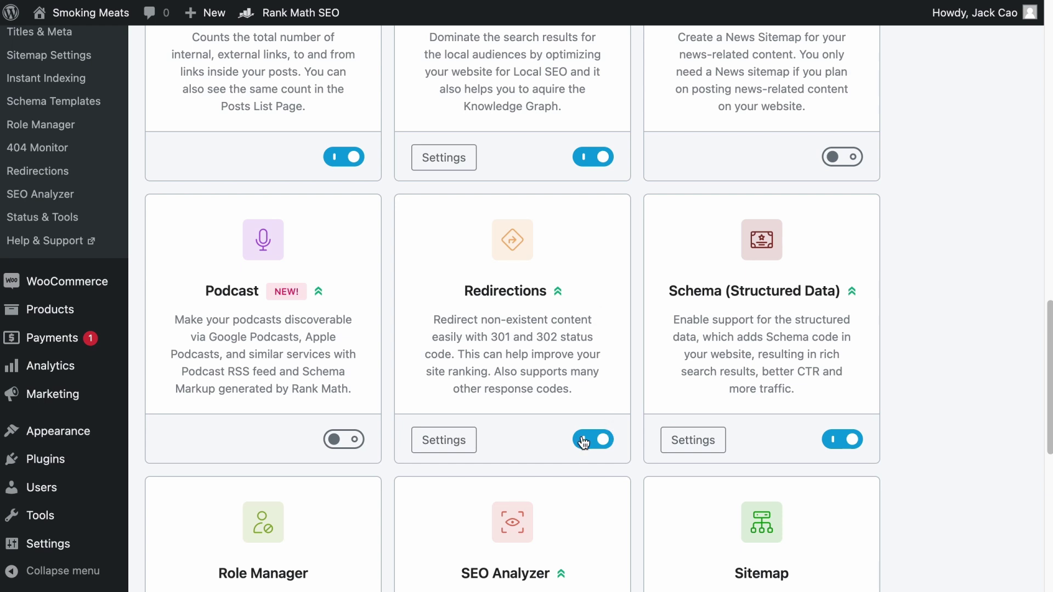
{"action": "scroll", "coordinate": [467, 424], "scroll_direction": "up", "scroll_amount": 4}
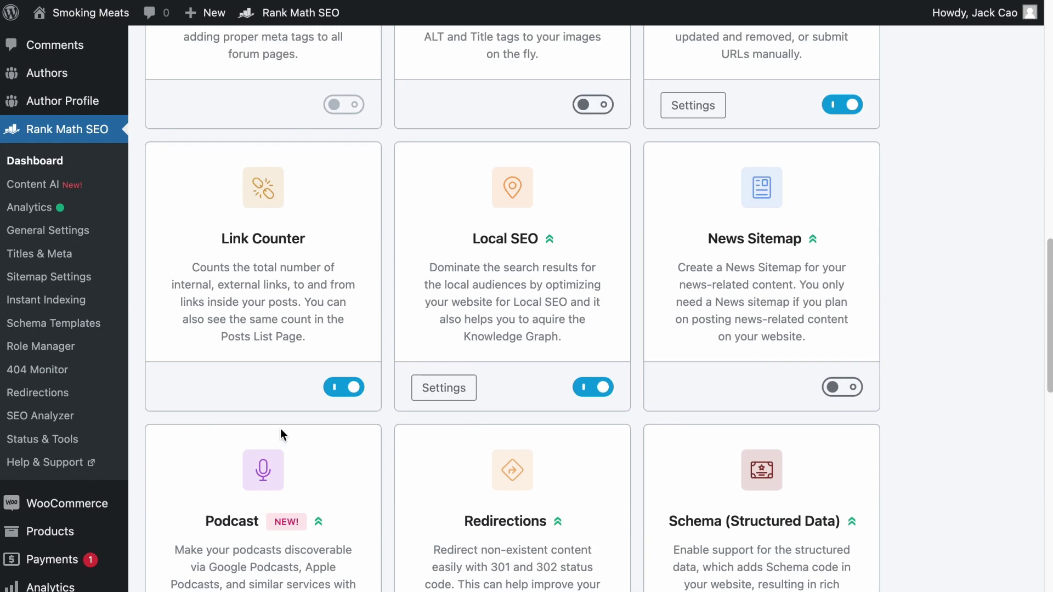
{"action": "left_click", "coordinate": [43, 396]}
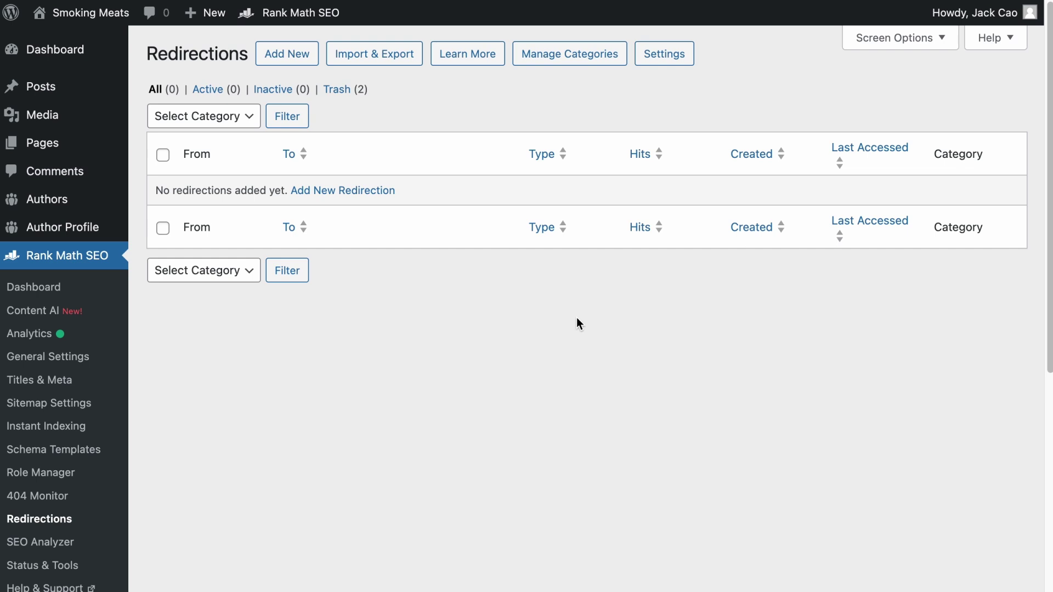
{"action": "left_click", "coordinate": [290, 52]}
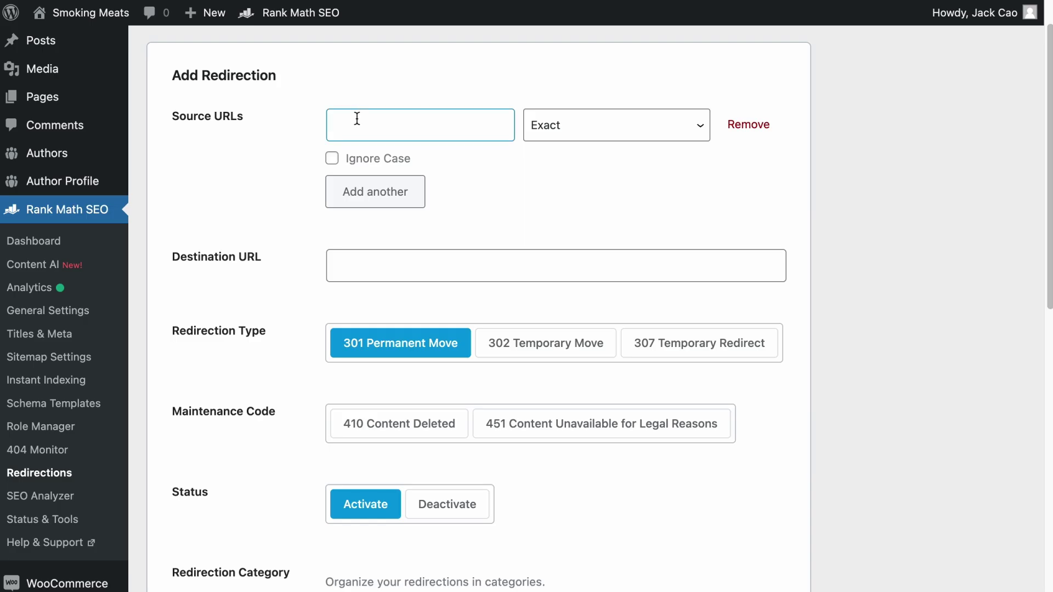
{"action": "left_click", "coordinate": [357, 119]}
{"action": "type", "text": "https://myplugin.store/page-b/"}
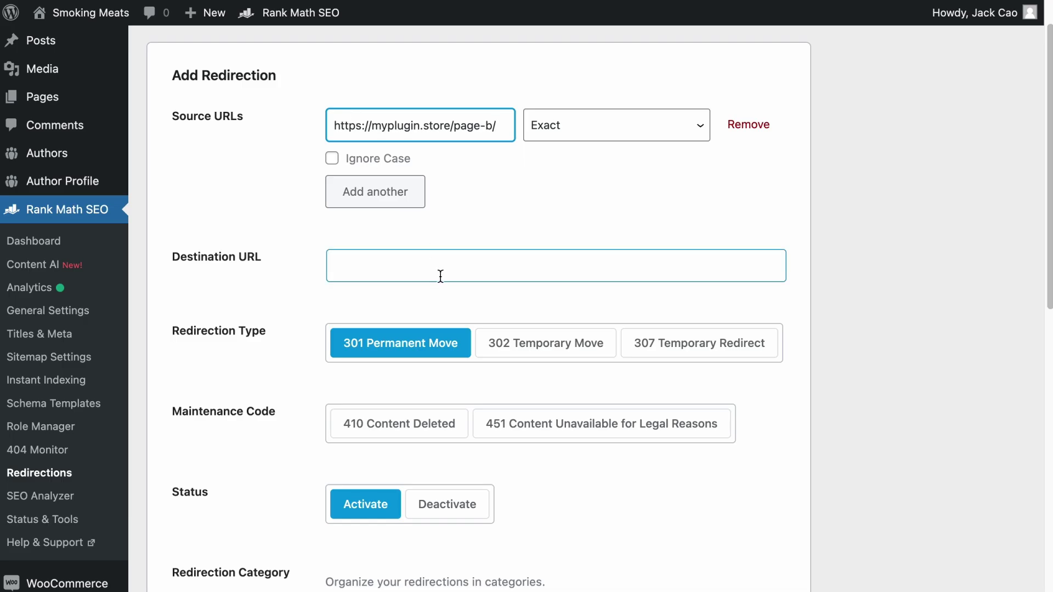
{"action": "left_click", "coordinate": [440, 276]}
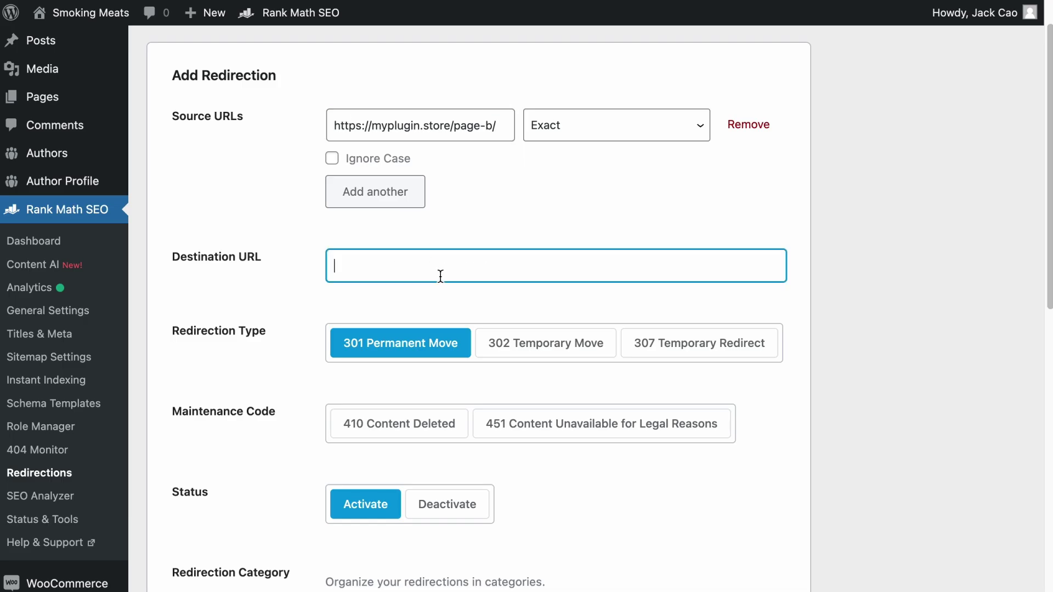
{"action": "type", "text": "https://myplugin.store/page-a/"}
{"action": "scroll", "coordinate": [415, 285], "scroll_direction": "down", "scroll_amount": 2}
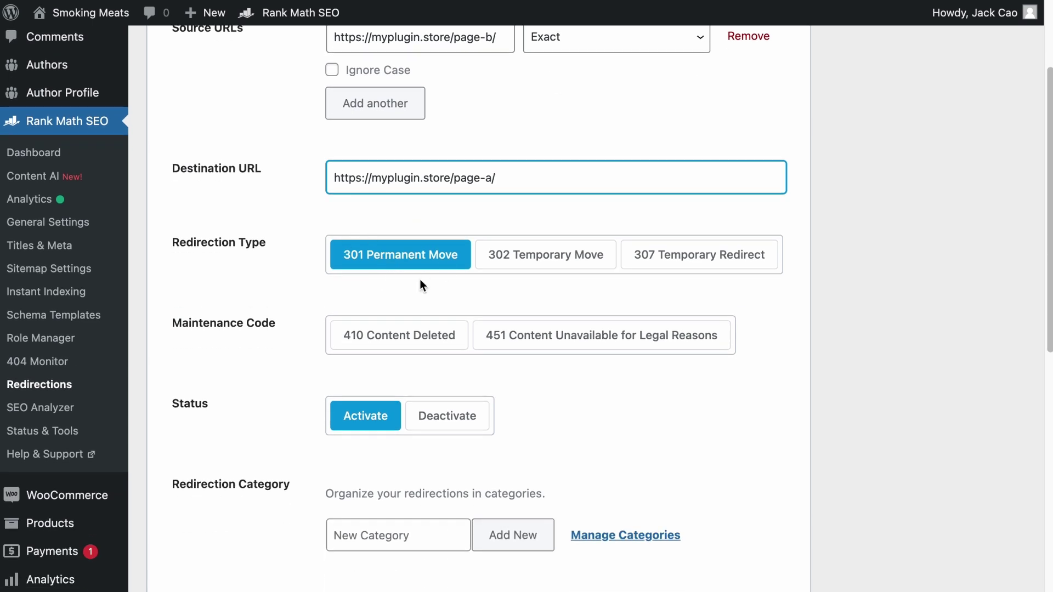
{"action": "scroll", "coordinate": [420, 280], "scroll_direction": "up", "scroll_amount": 1}
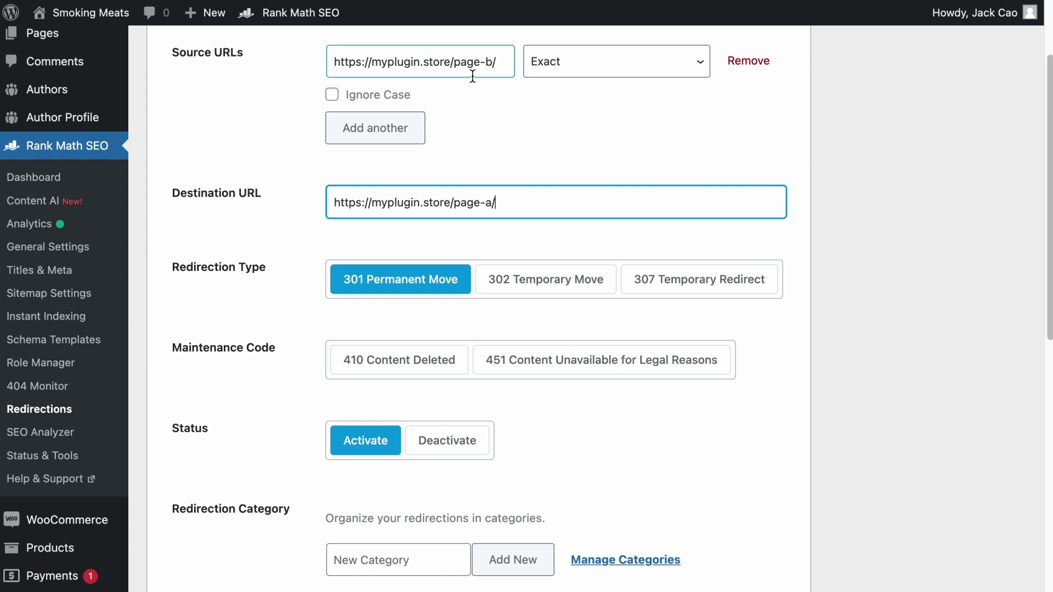
{"action": "scroll", "coordinate": [495, 221], "scroll_direction": "up", "scroll_amount": 2}
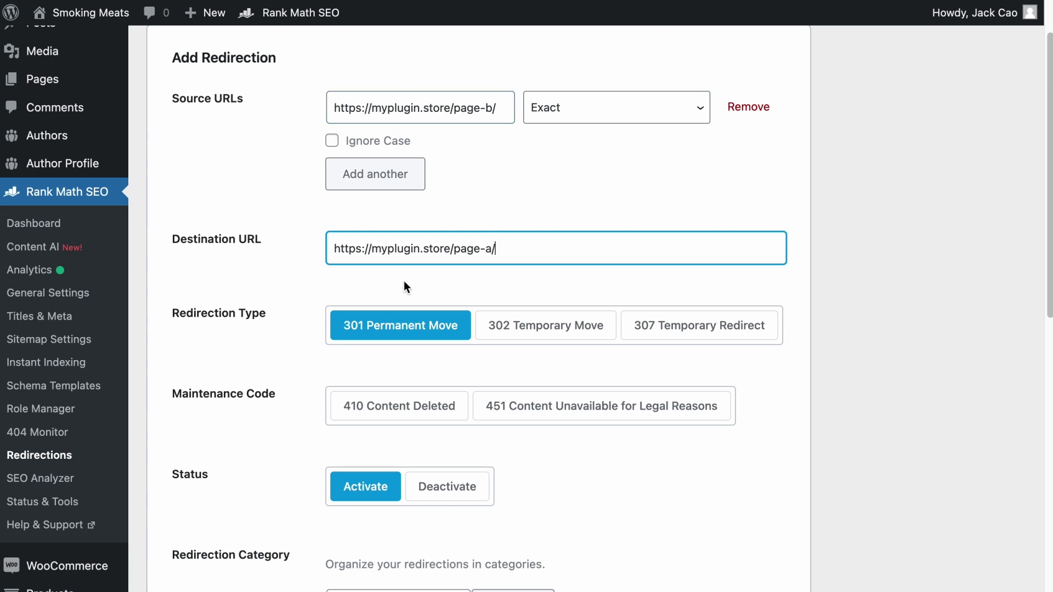
{"action": "scroll", "coordinate": [540, 274], "scroll_direction": "down", "scroll_amount": 4}
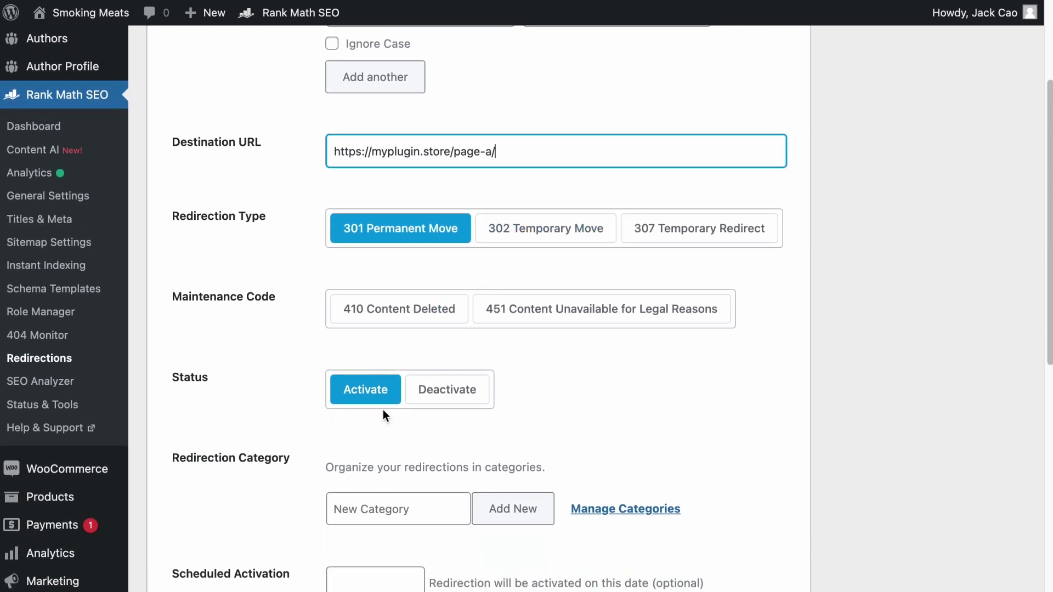
{"action": "scroll", "coordinate": [592, 431], "scroll_direction": "down", "scroll_amount": 10}
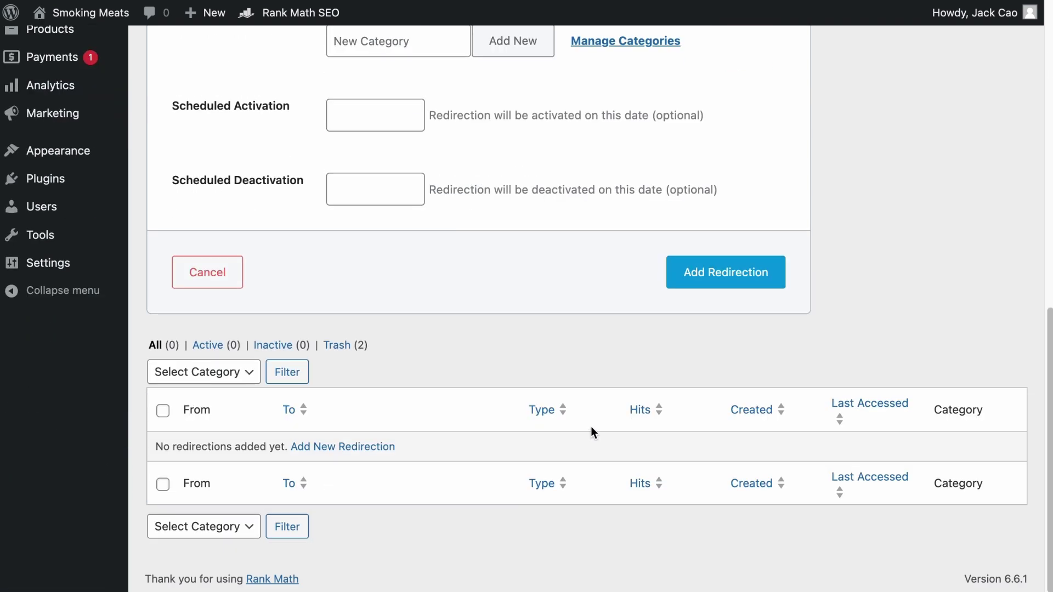
{"action": "left_click", "coordinate": [721, 291]}
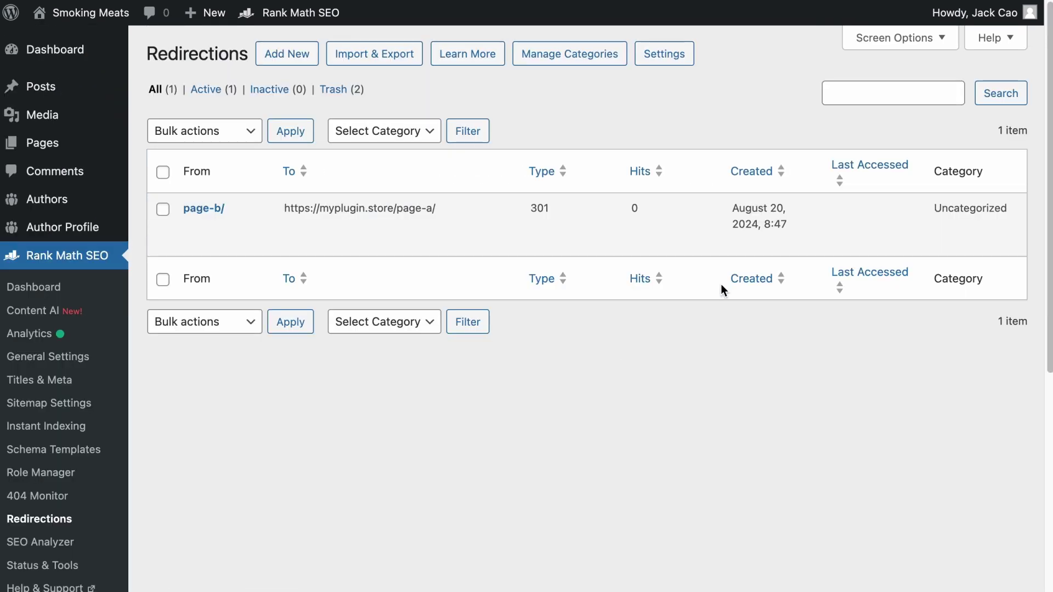